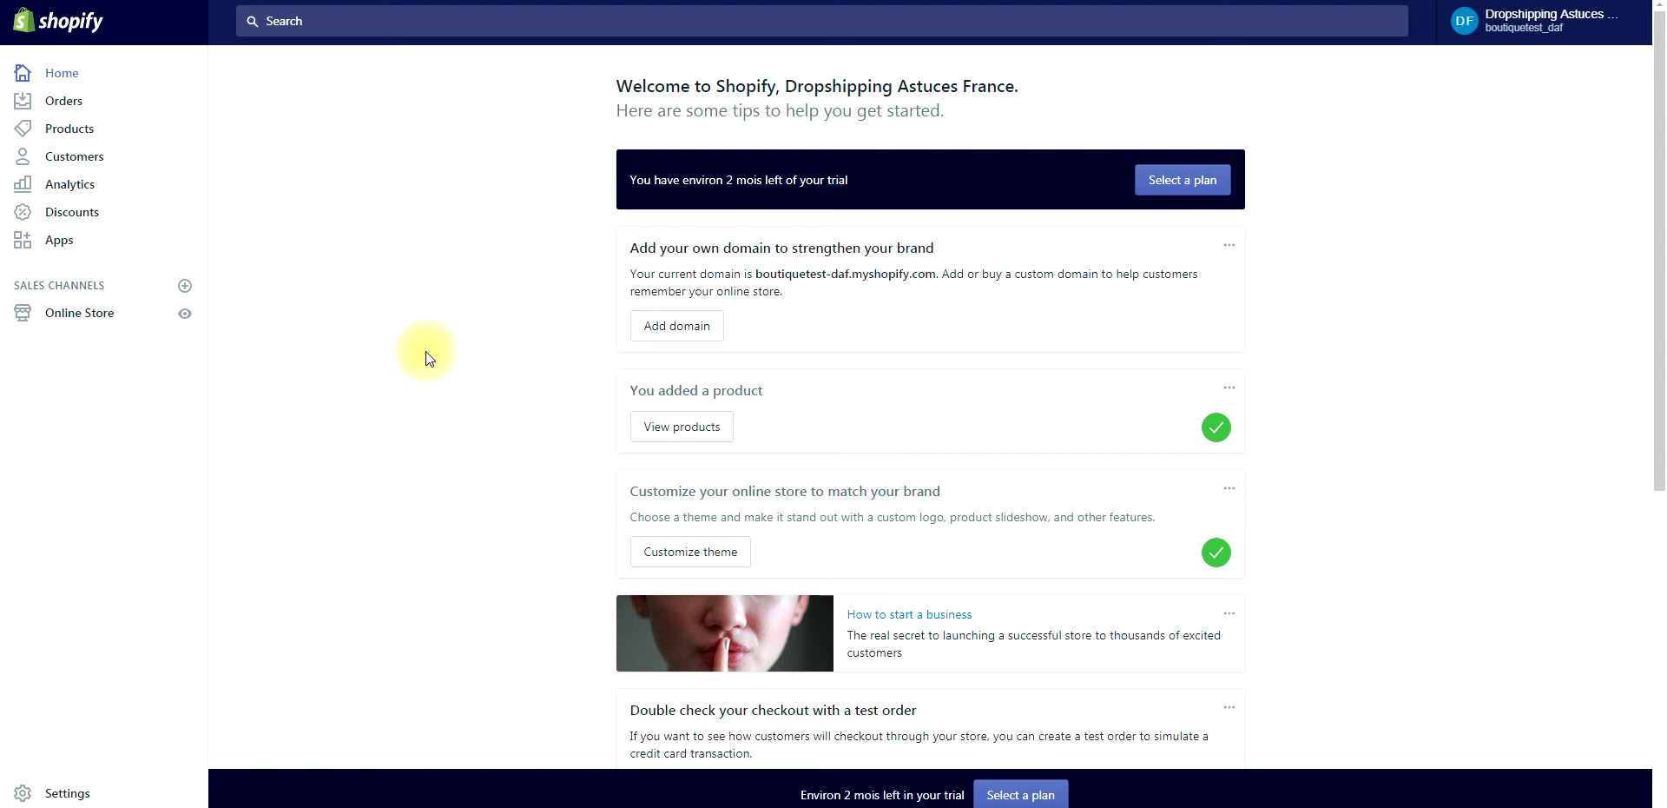
# Open the product montre 1 and examine the delivery-time notice on the first line of its description
pyautogui.click(66, 129)
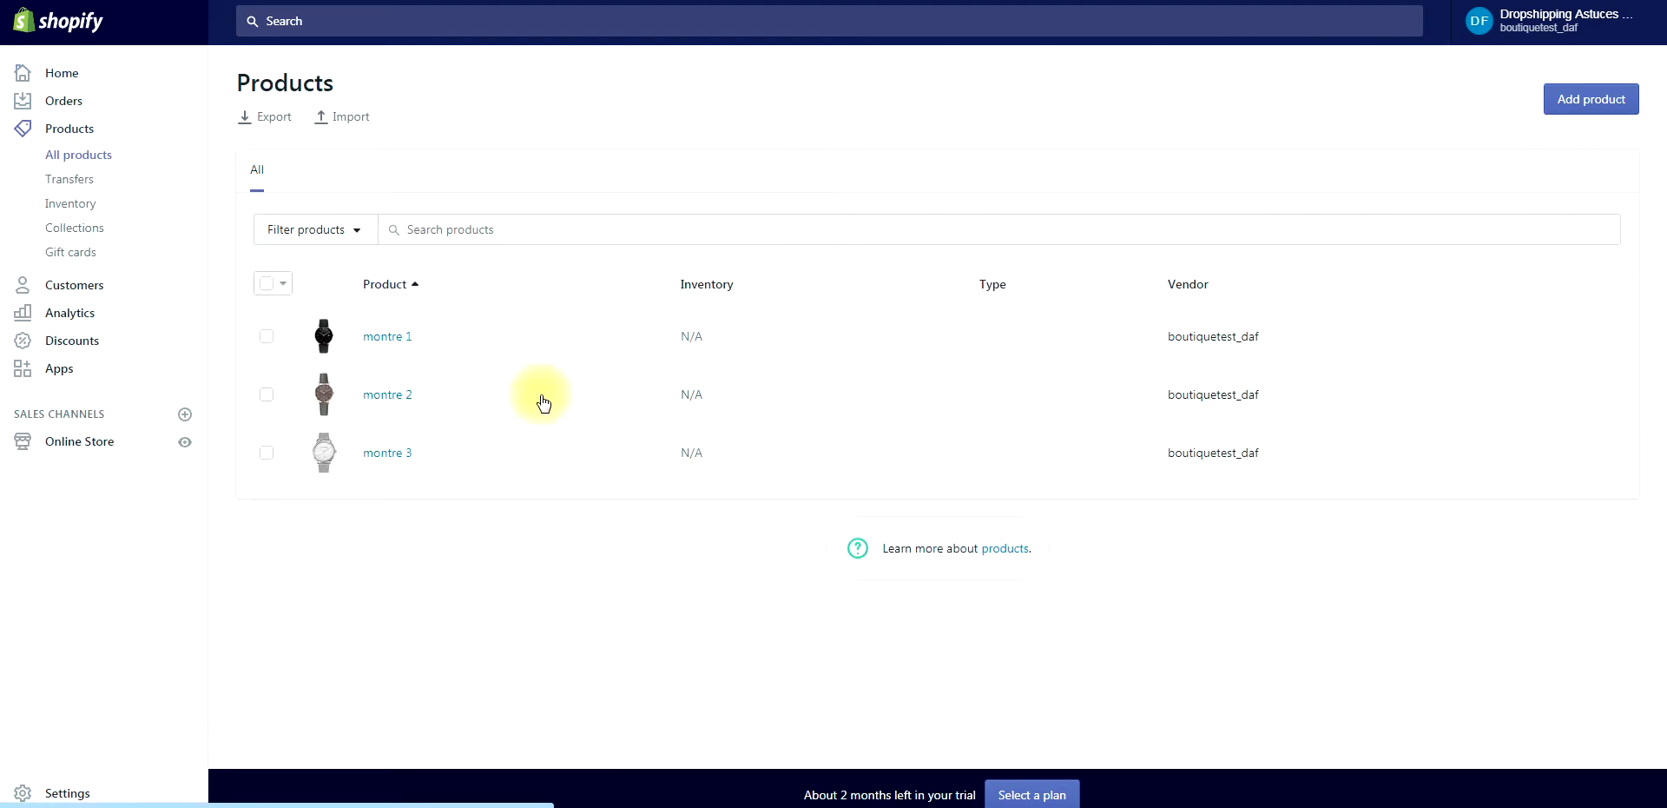
pyautogui.click(420, 336)
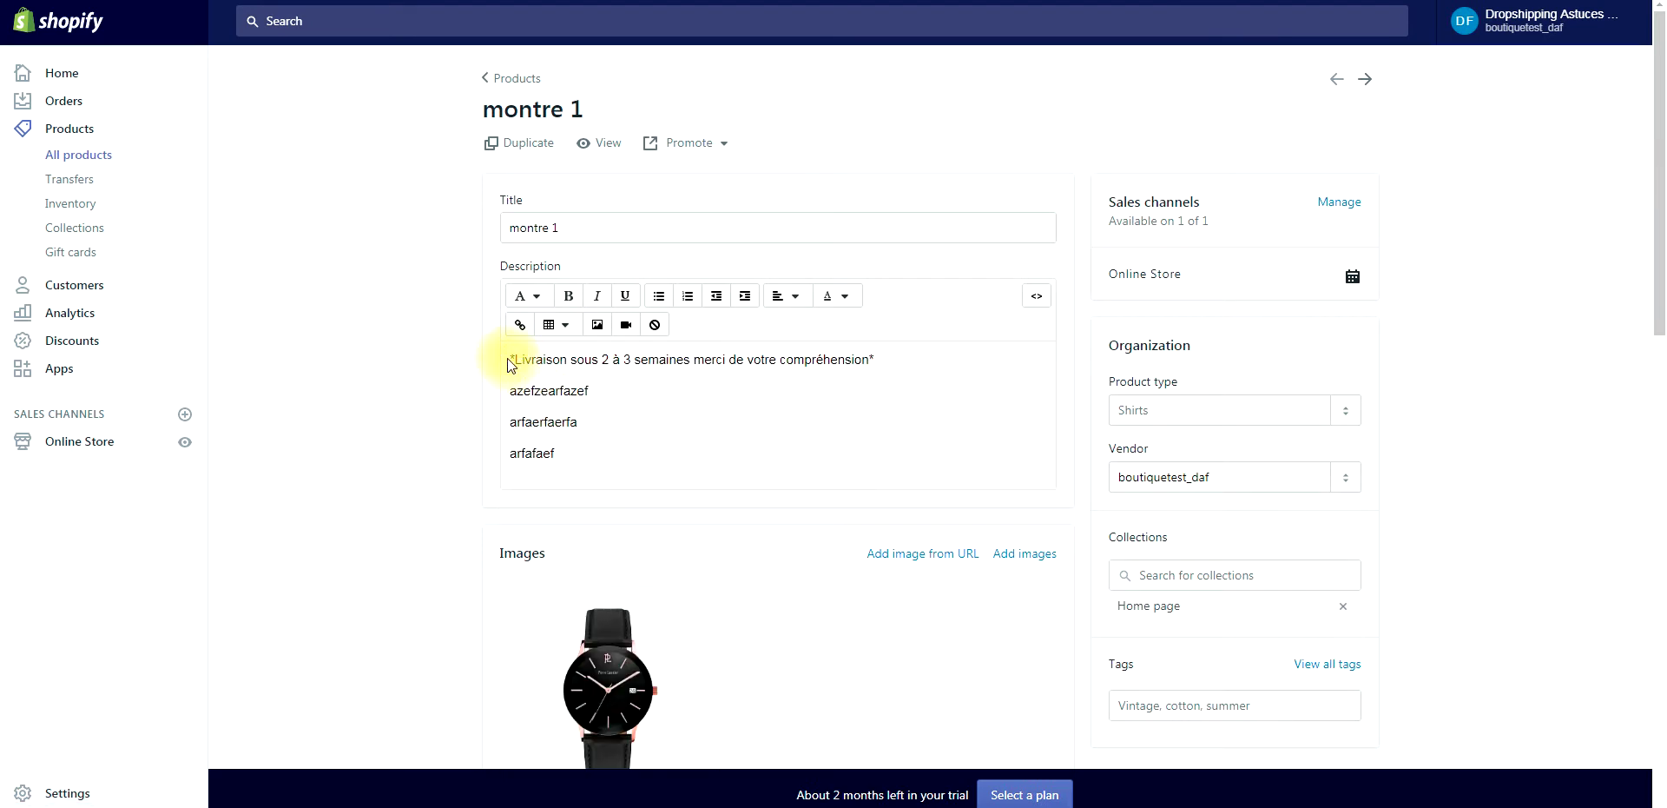
pyautogui.moveTo(513, 359); pyautogui.dragTo(997, 357)
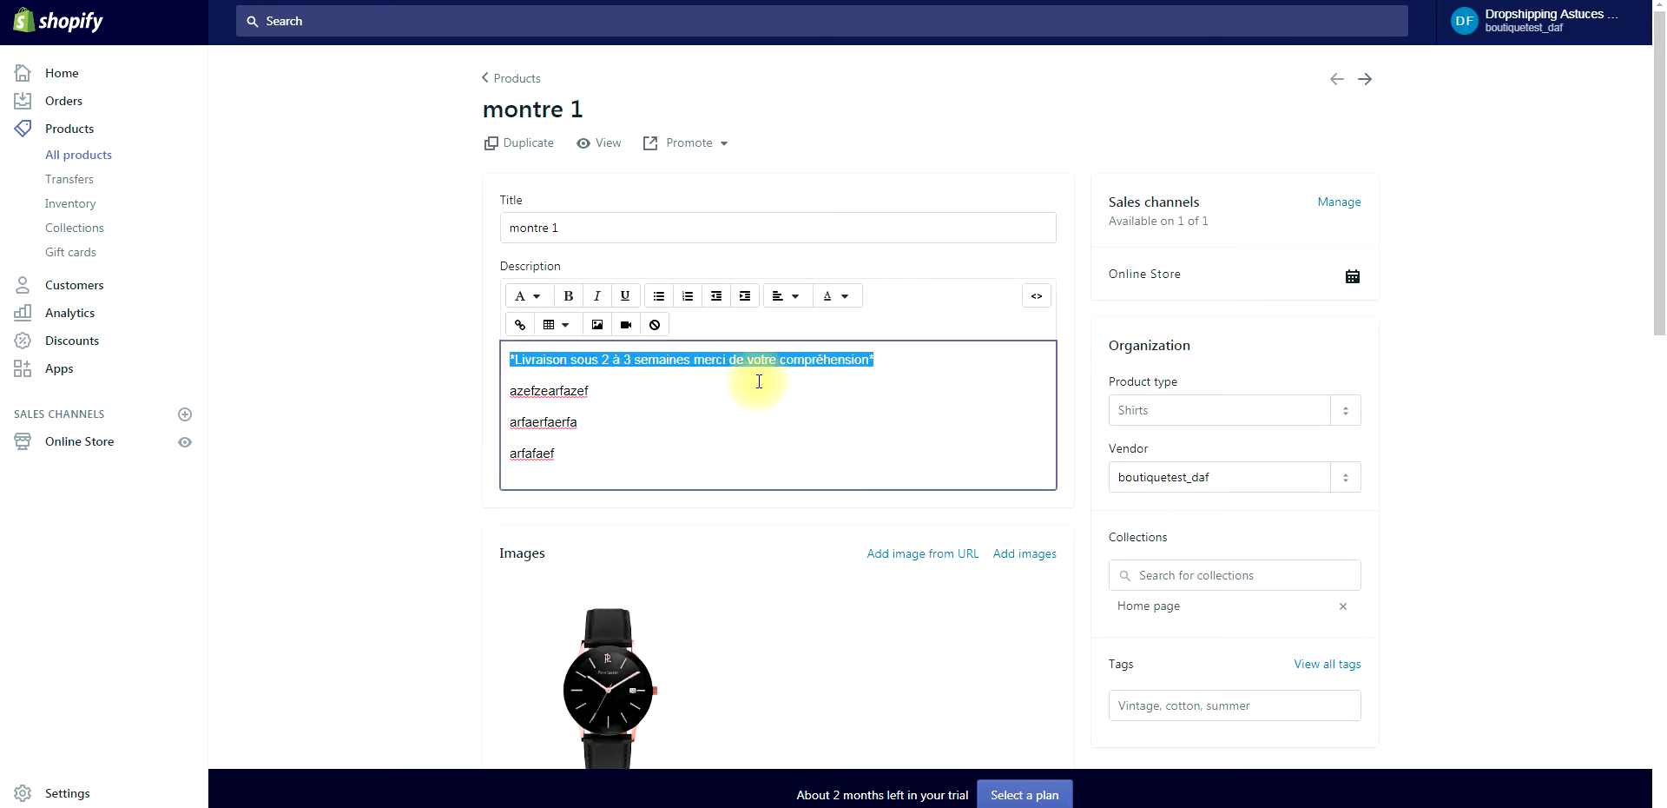
pyautogui.click(701, 360)
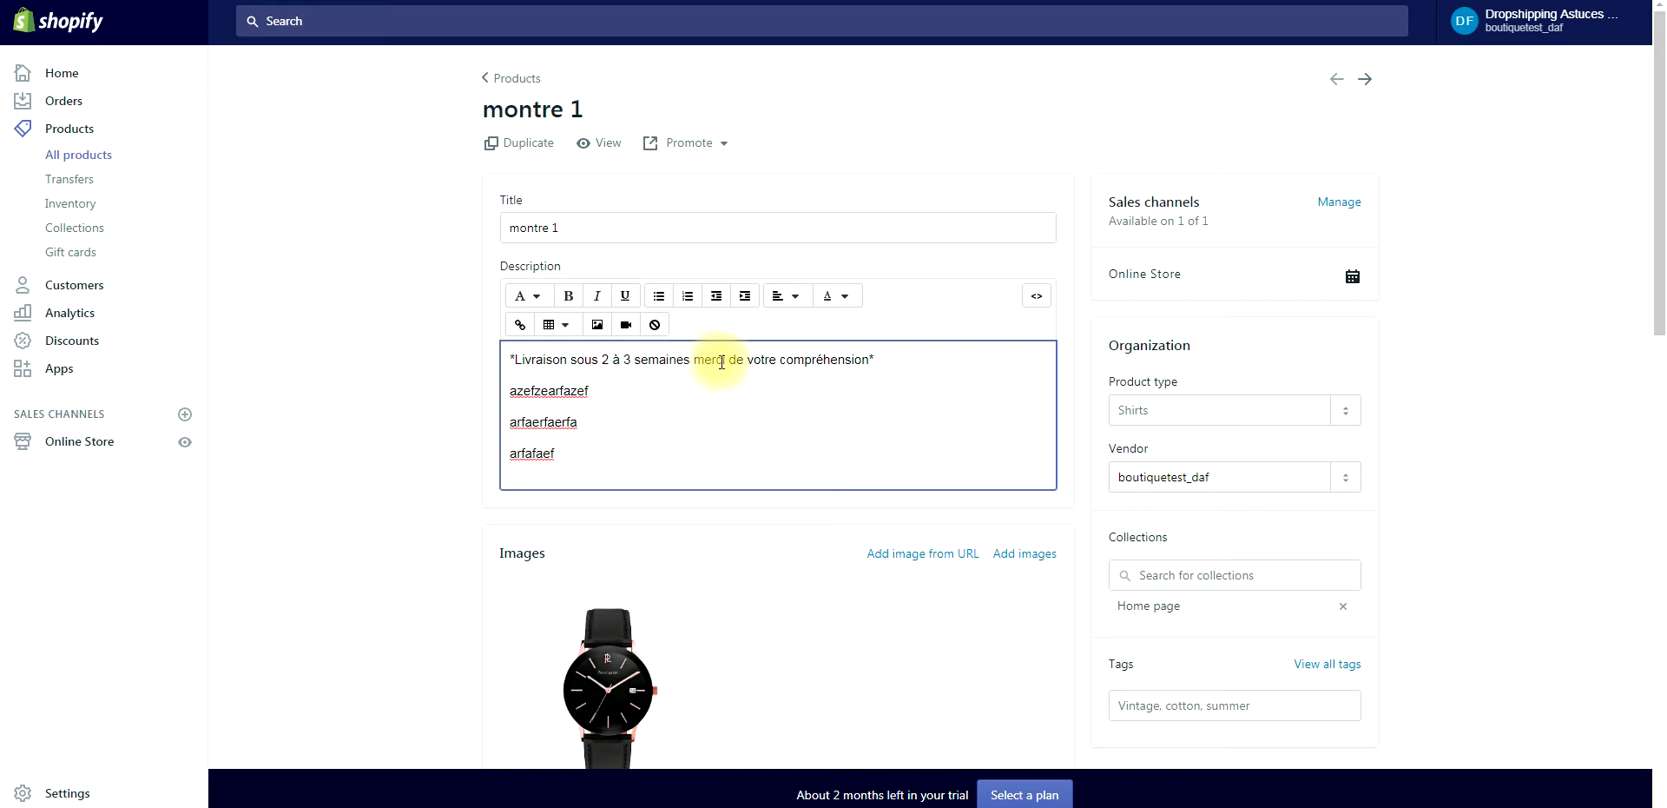
pyautogui.moveTo(875, 359); pyautogui.dragTo(516, 359)
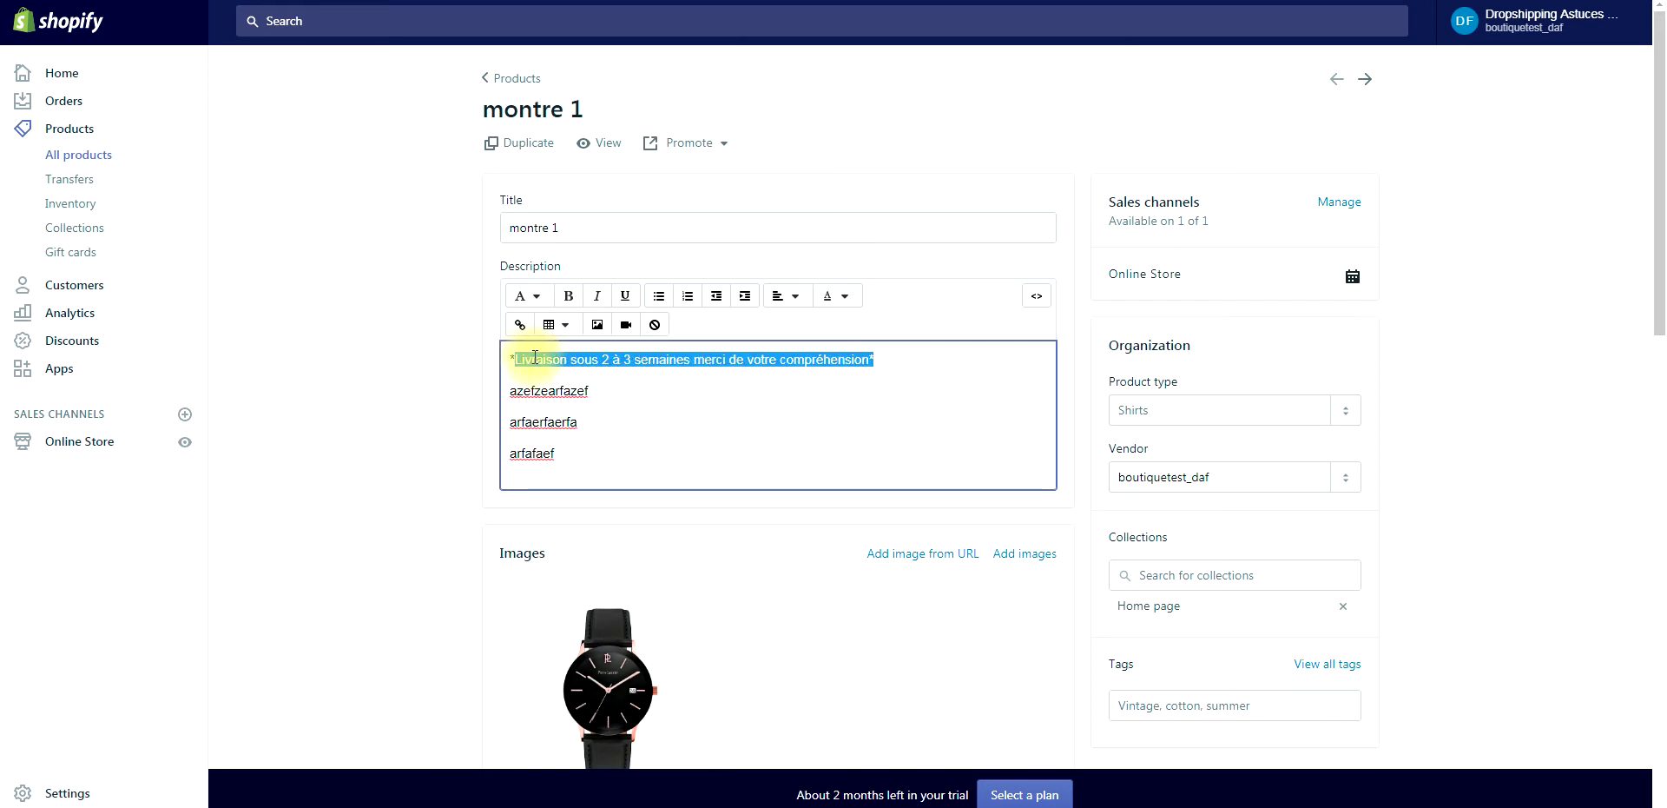
pyautogui.click(535, 359)
# Open the Nous contacter page from the online store's pages to view its content
pyautogui.click(57, 443)
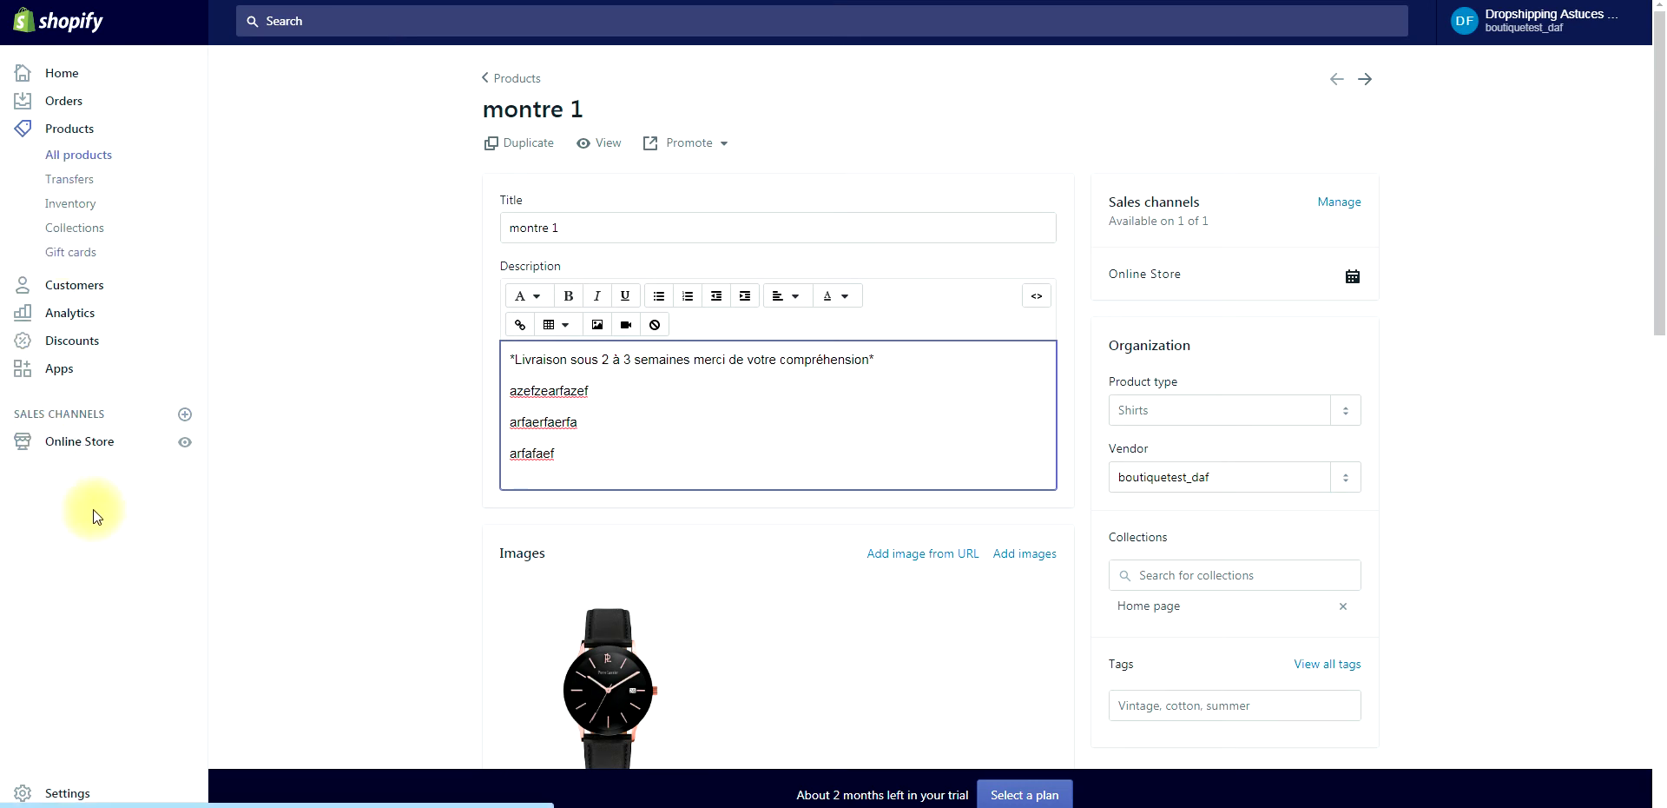
pyautogui.click(71, 443)
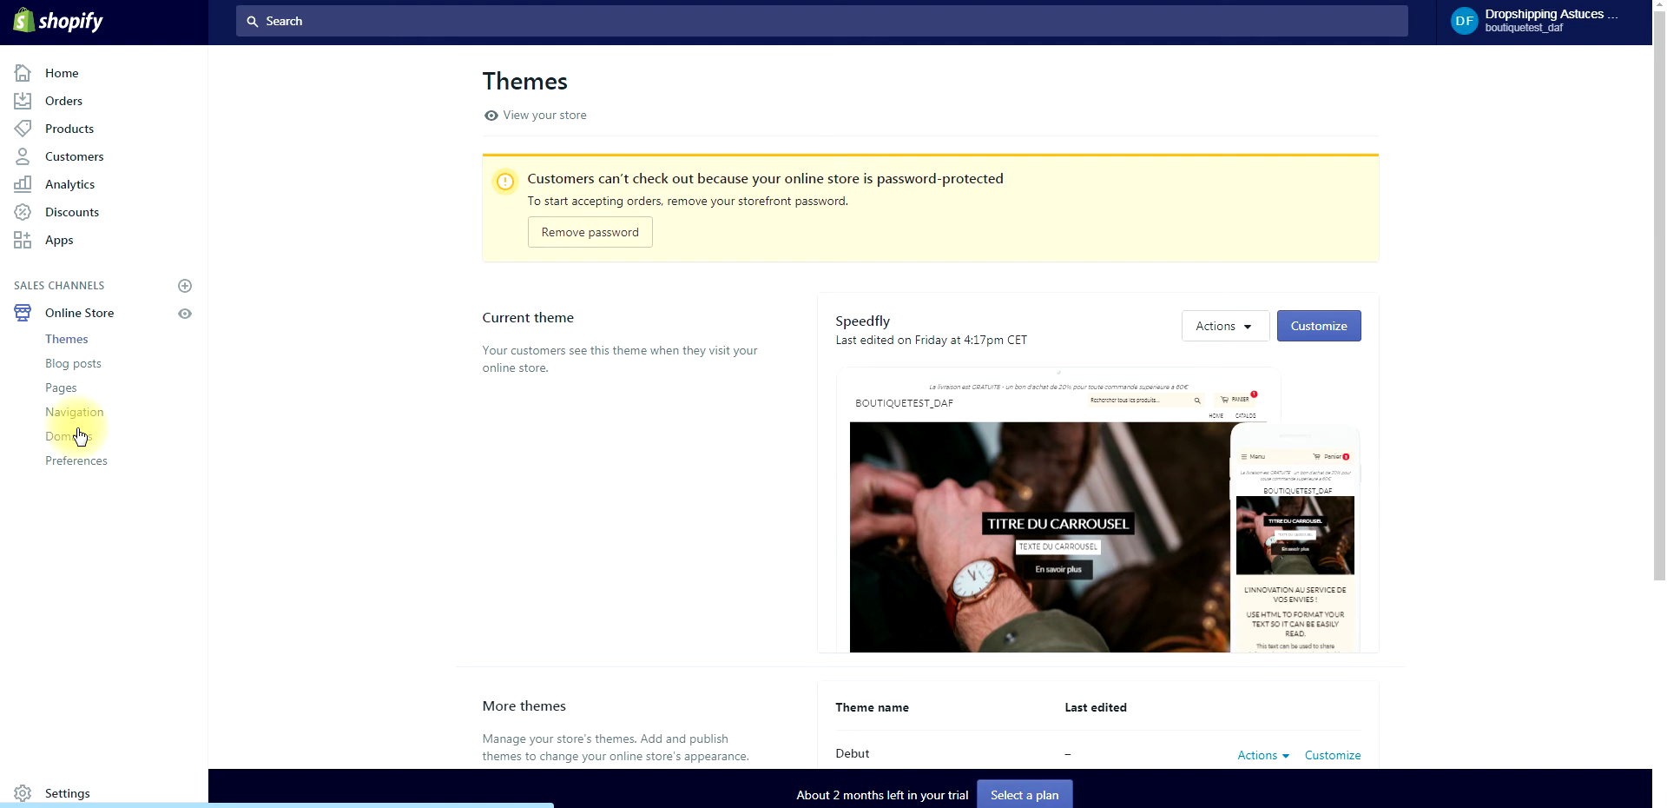
pyautogui.click(62, 389)
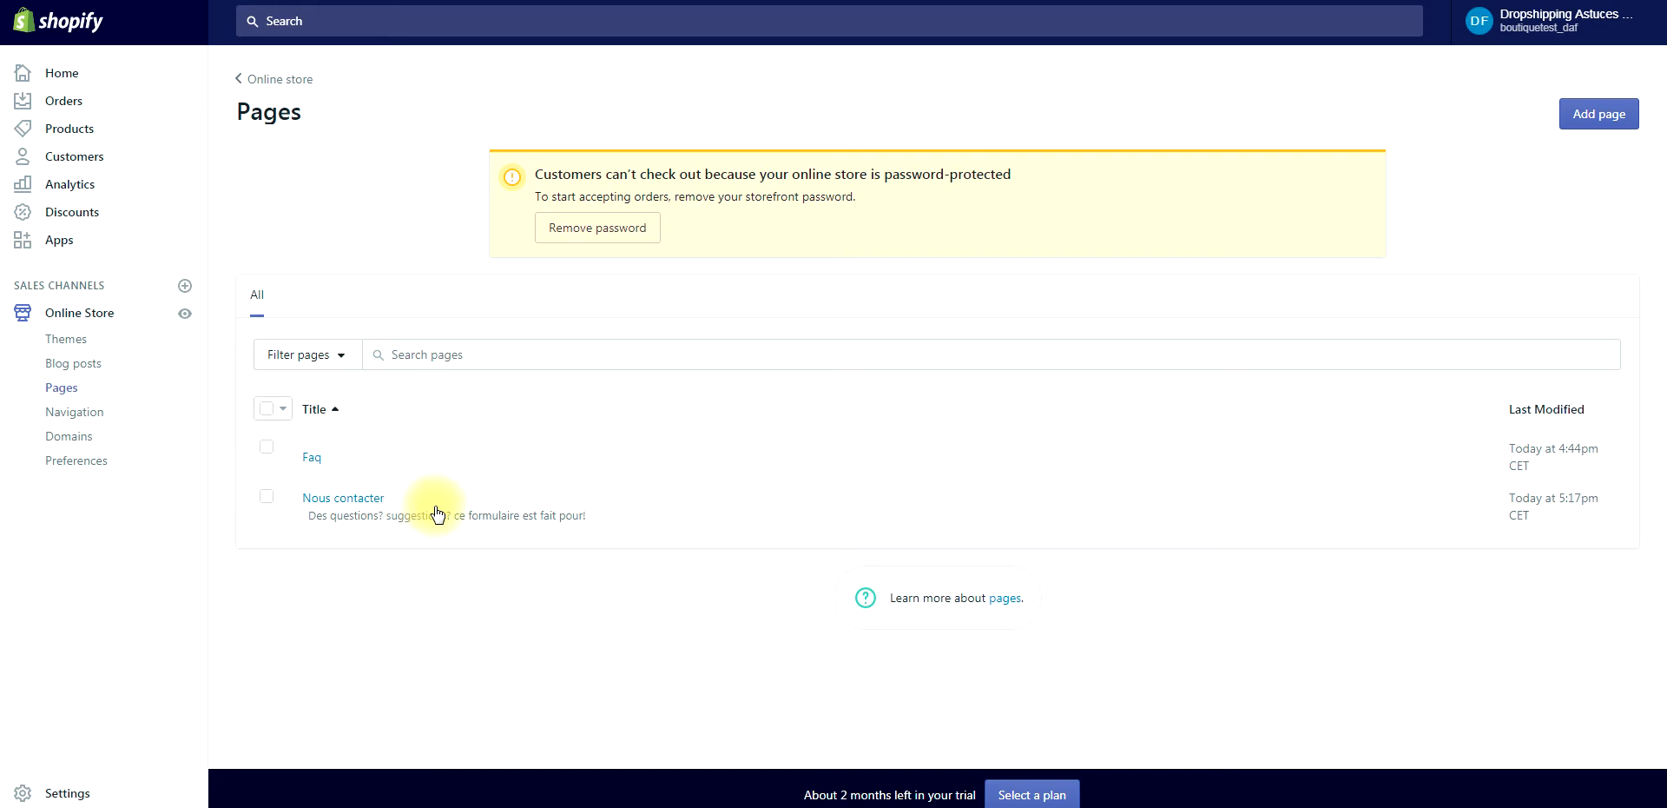
pyautogui.click(350, 501)
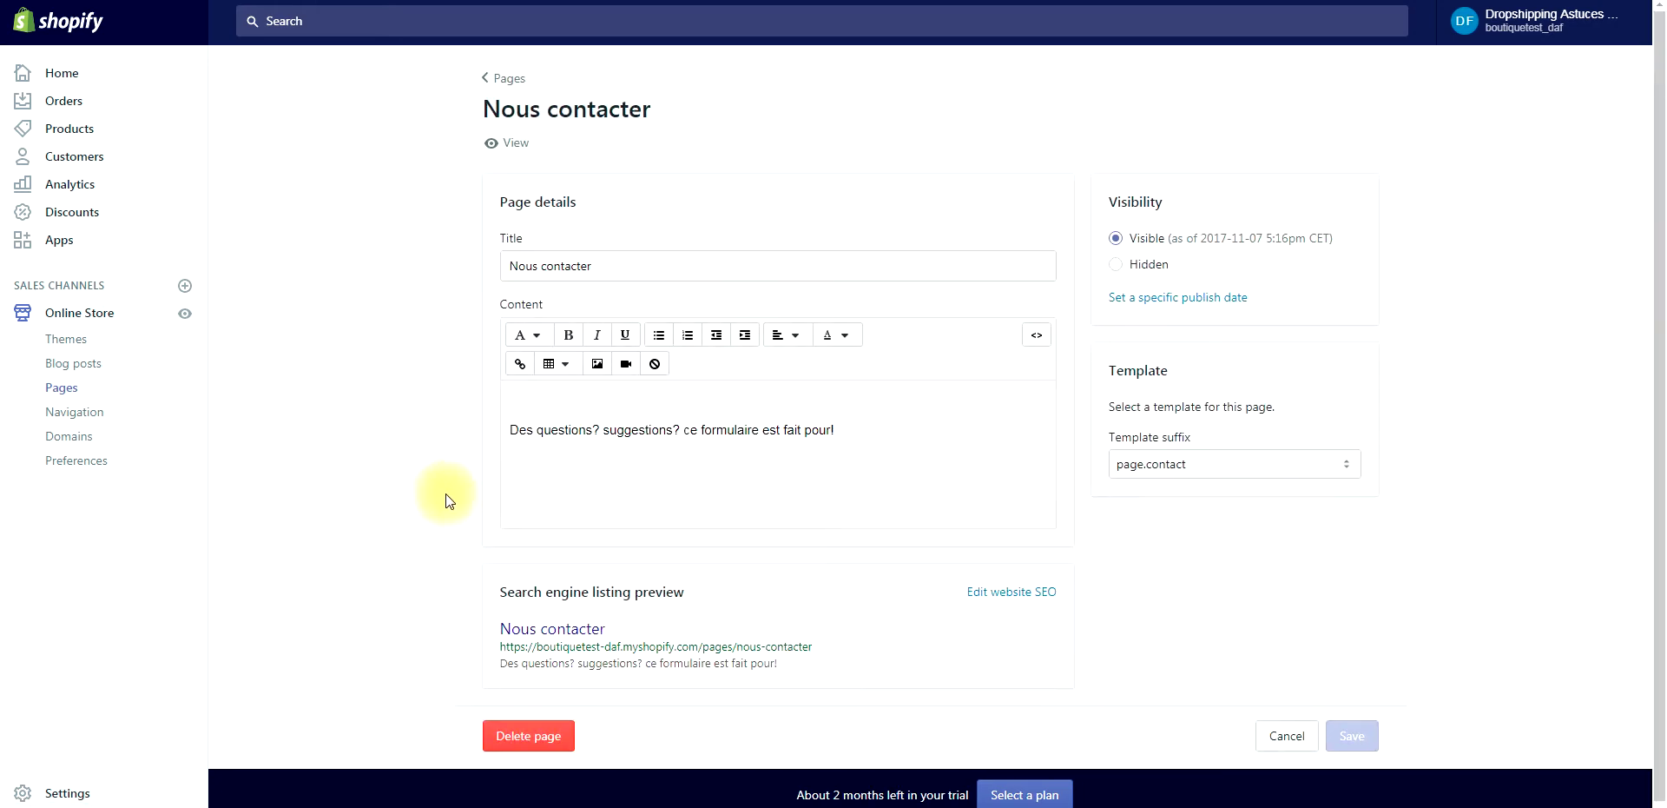
# Return to the pages list and open the Faq page at its content area
pyautogui.click(61, 387)
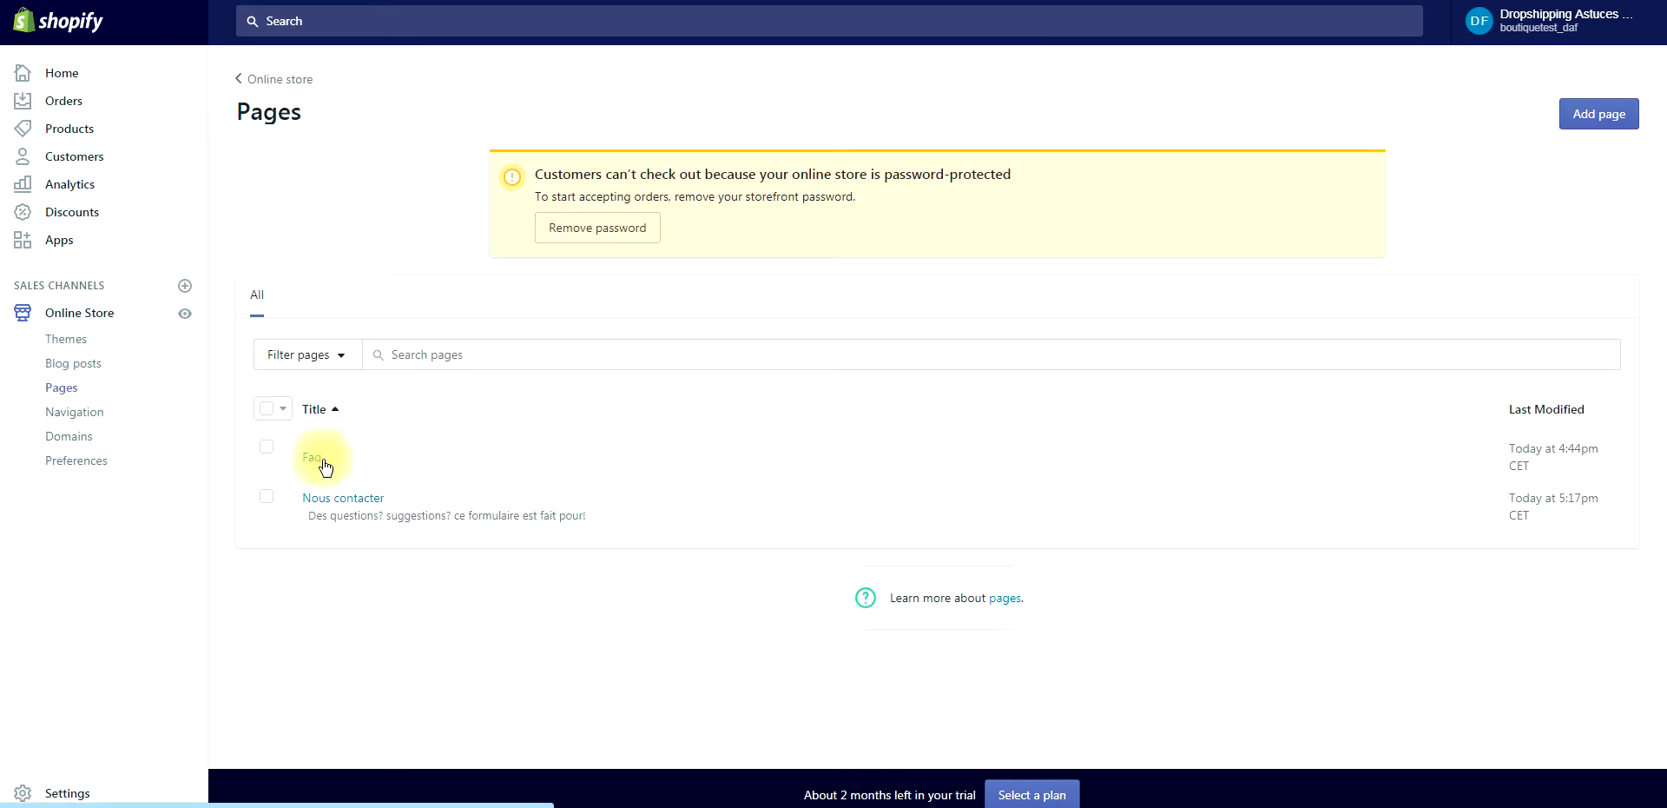
pyautogui.click(311, 458)
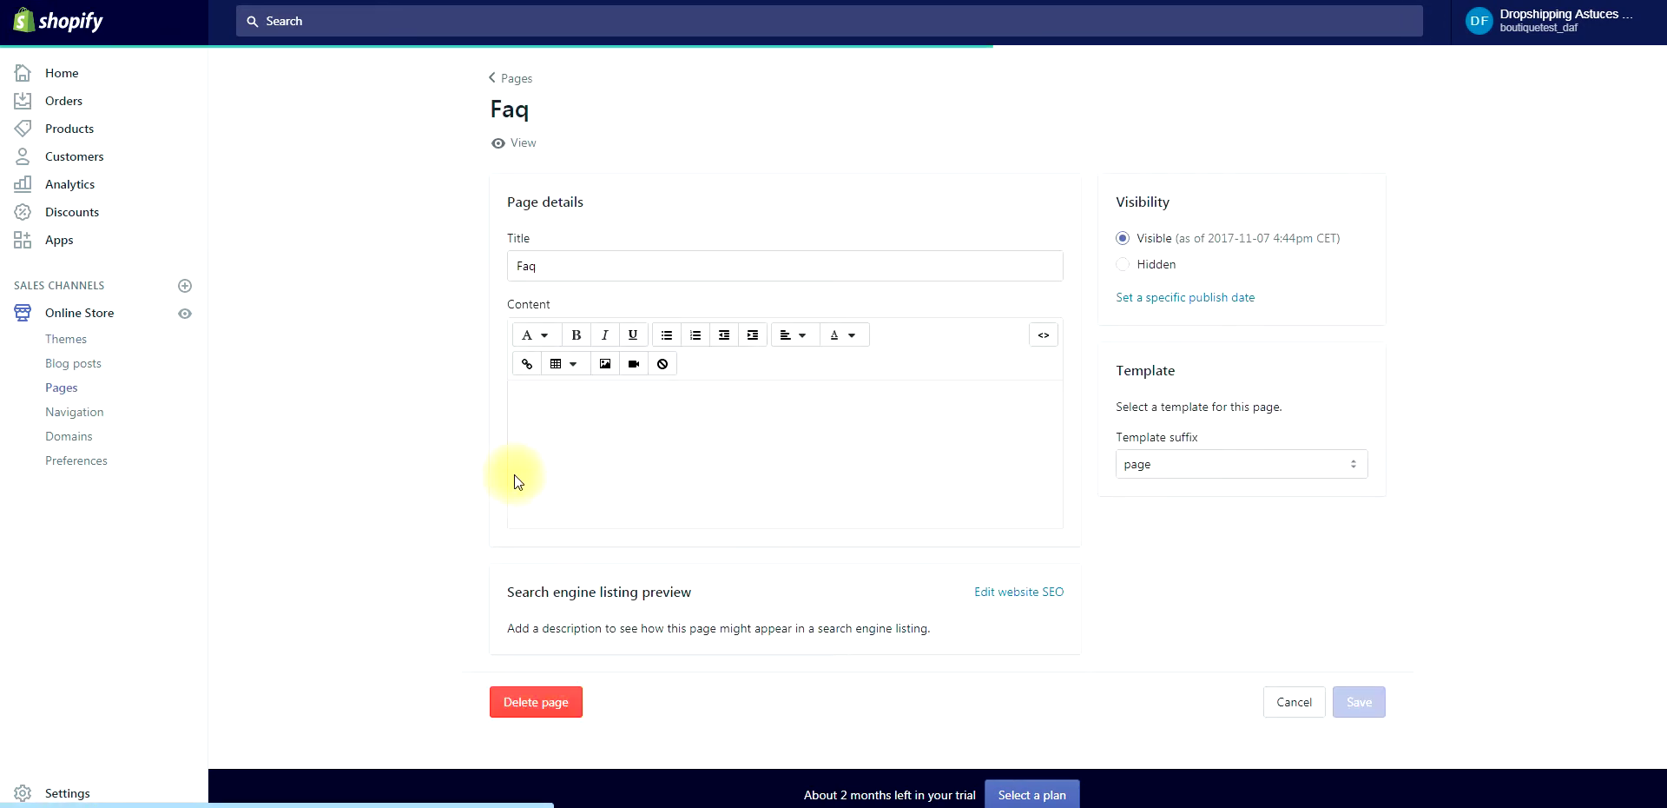
pyautogui.click(565, 444)
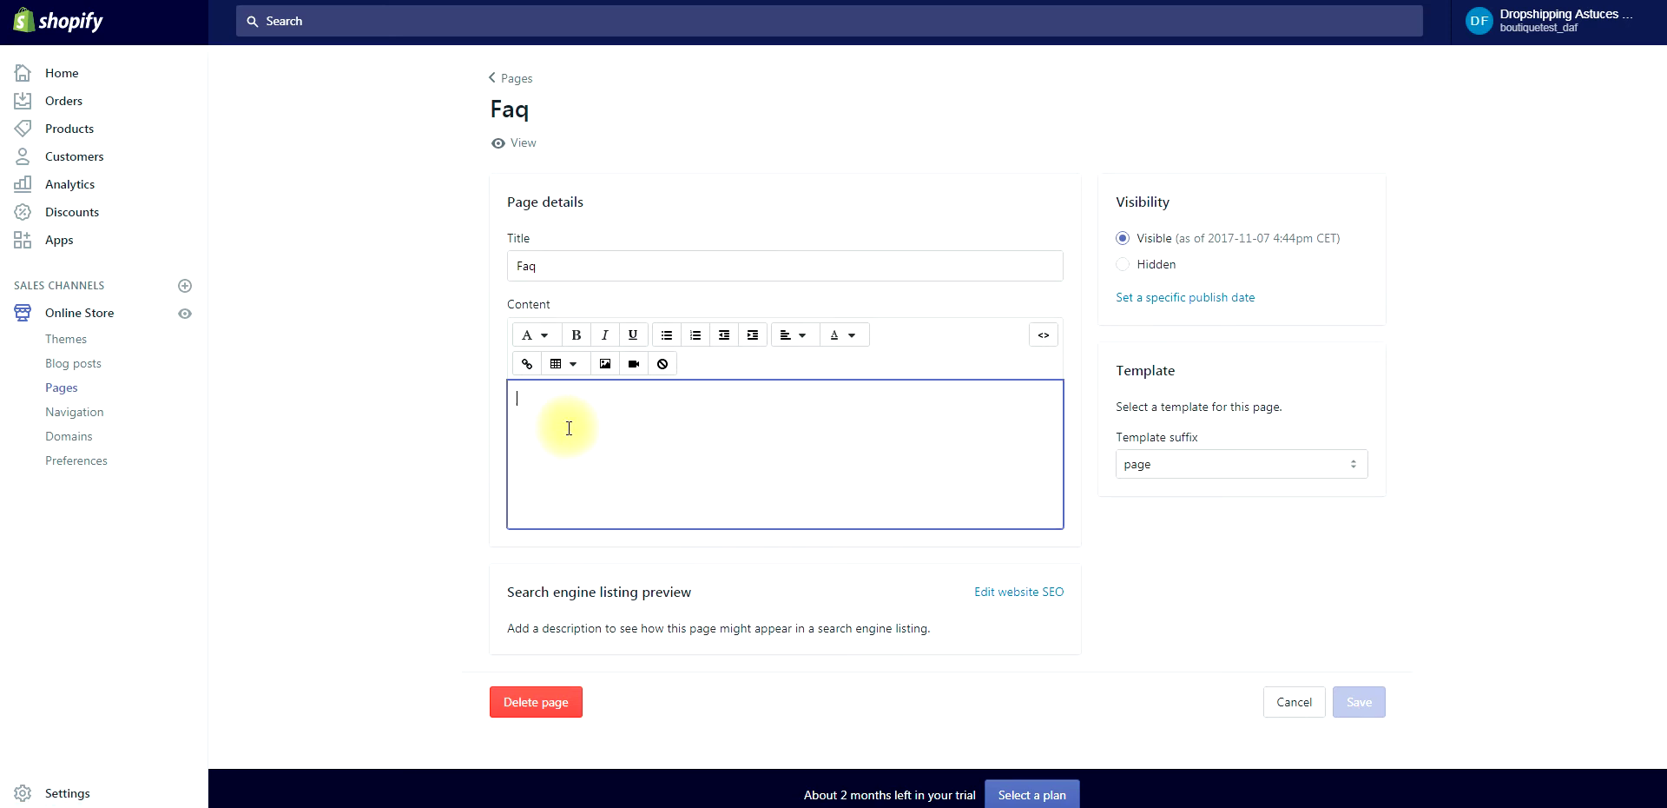
pyautogui.click(178, 382)
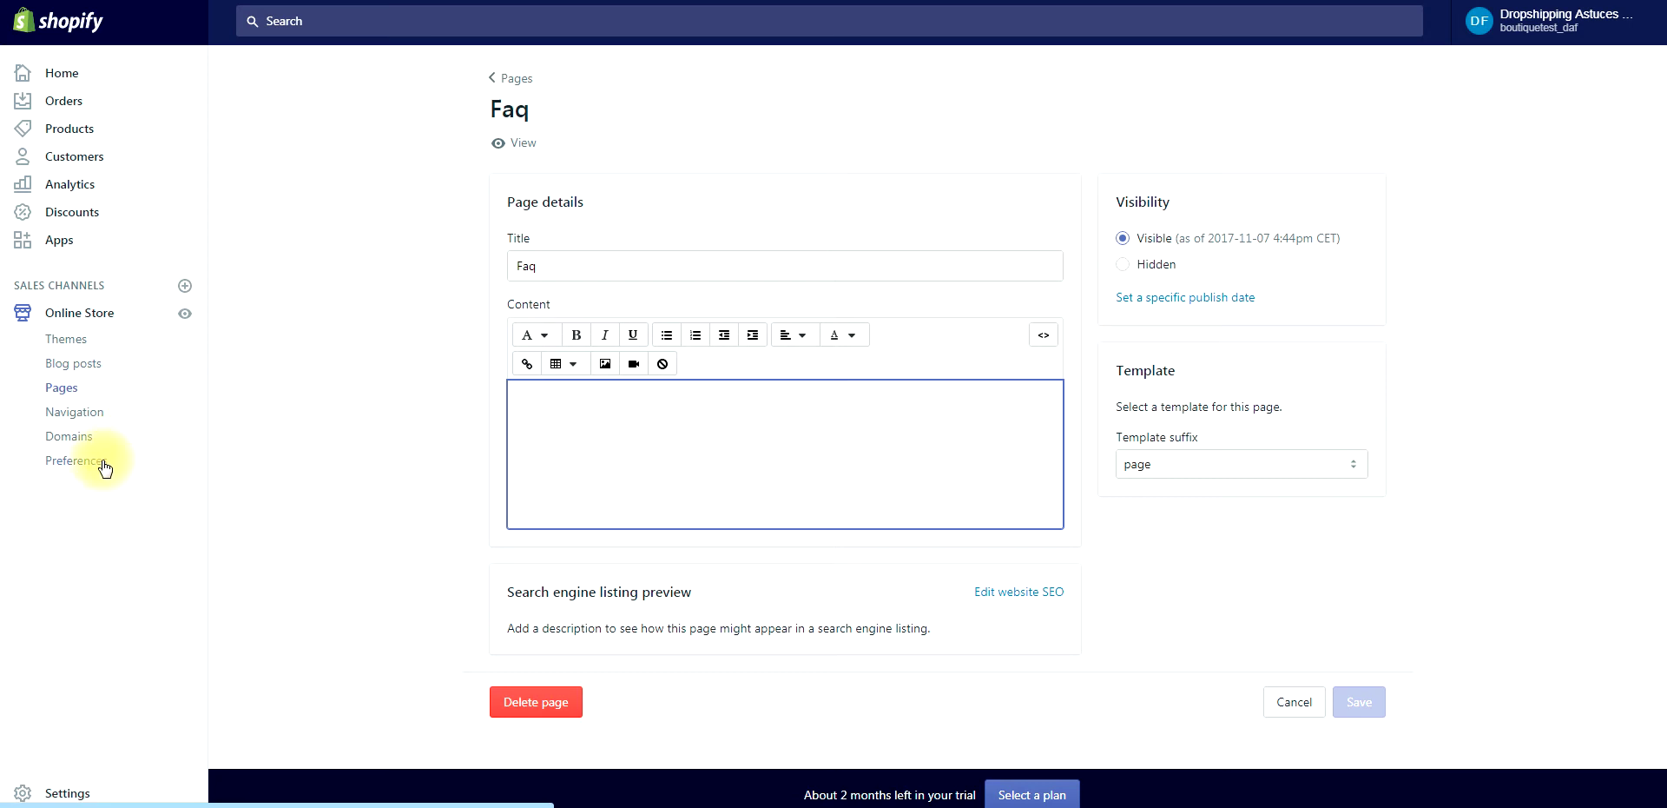
# Open the Order confirmation template in the store's notification settings and preview its email
pyautogui.click(26, 792)
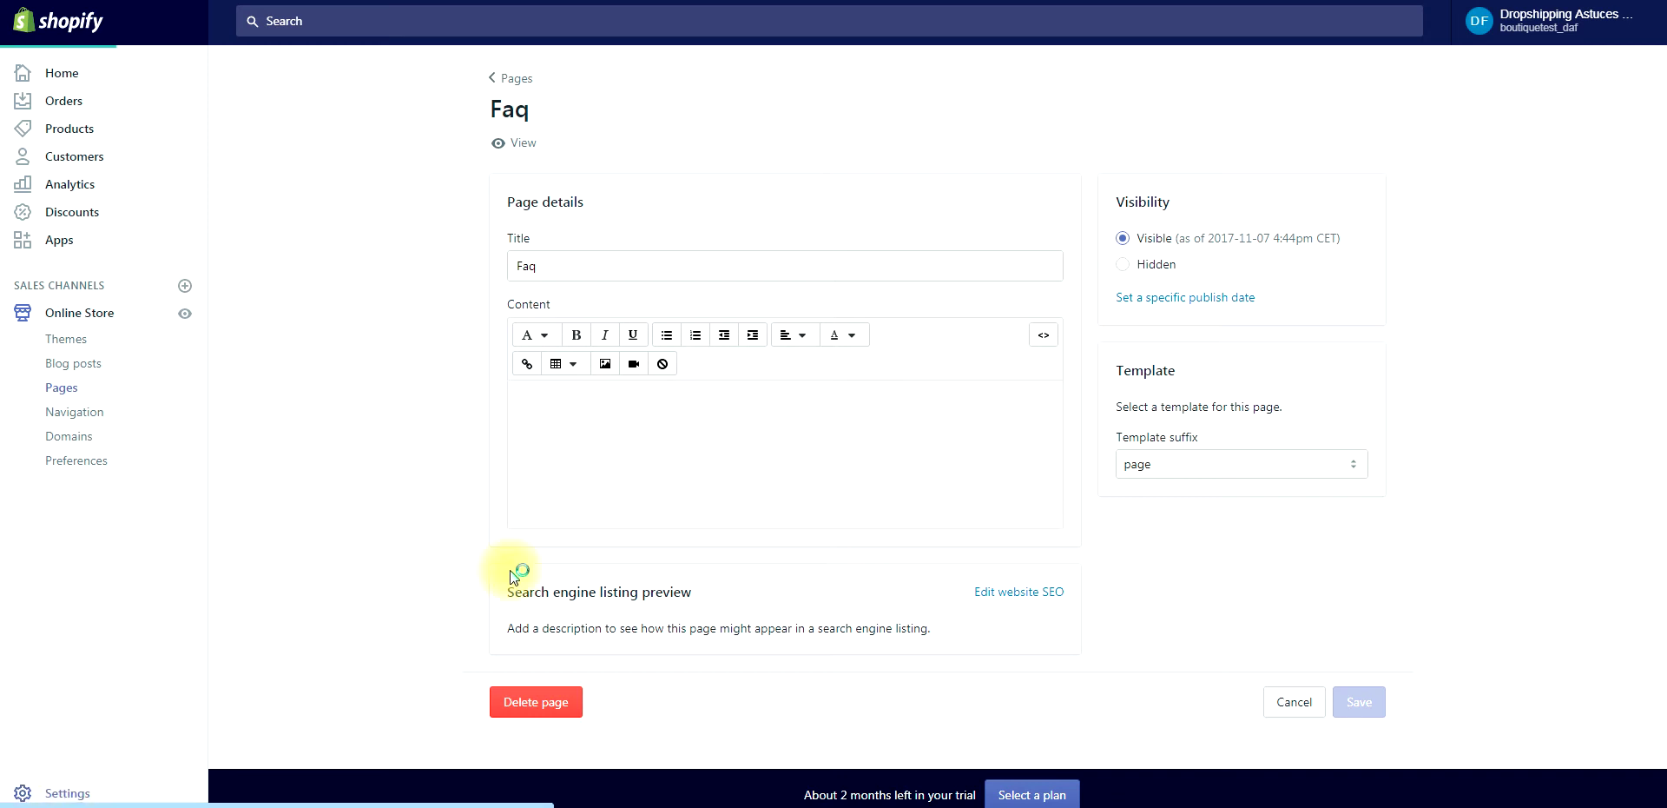
pyautogui.click(886, 332)
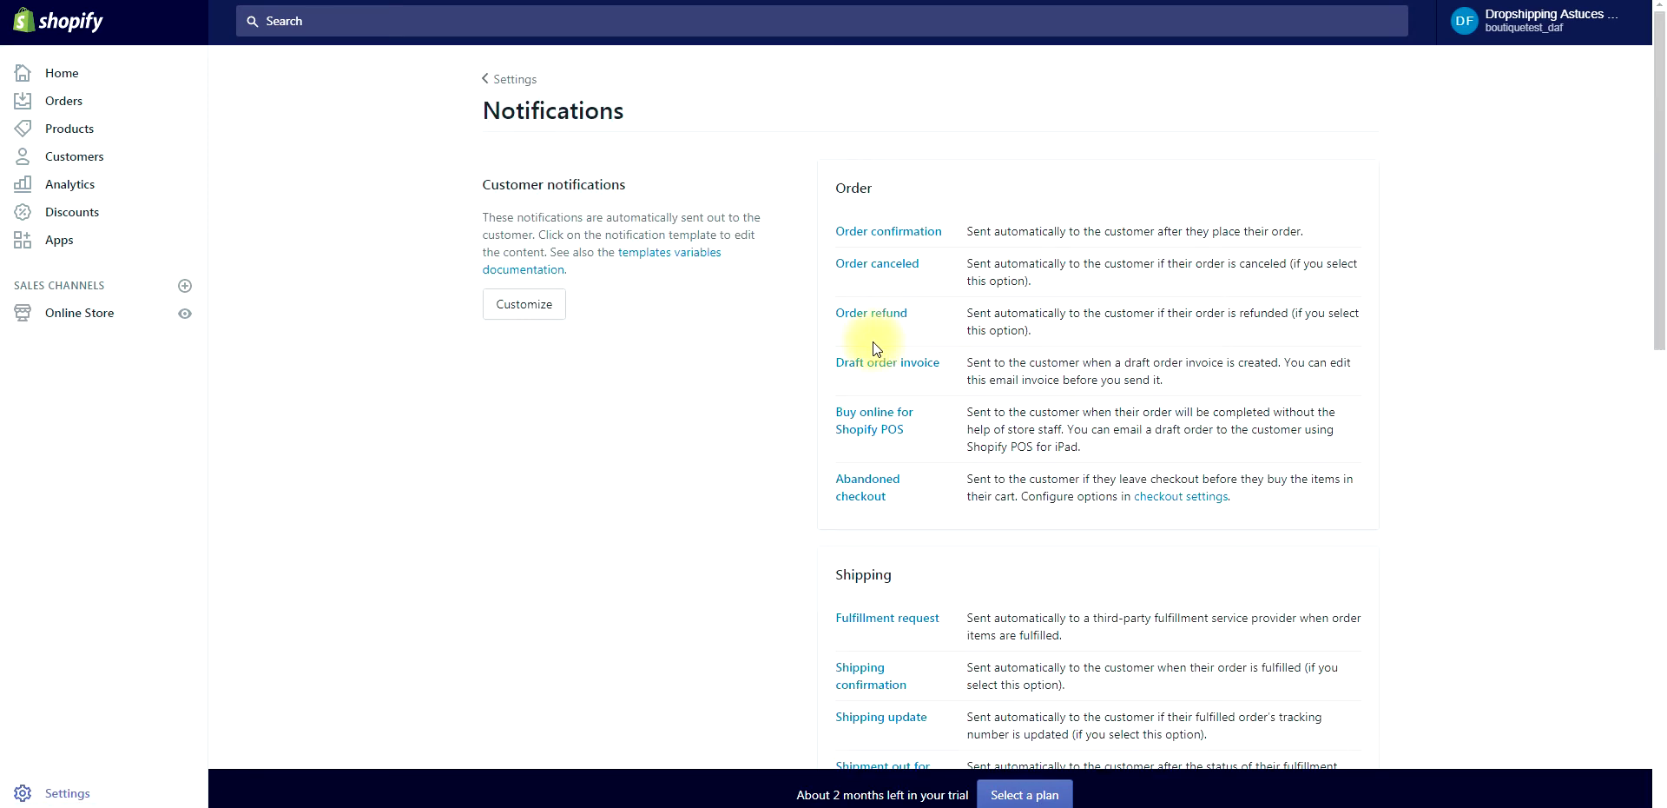
pyautogui.click(903, 233)
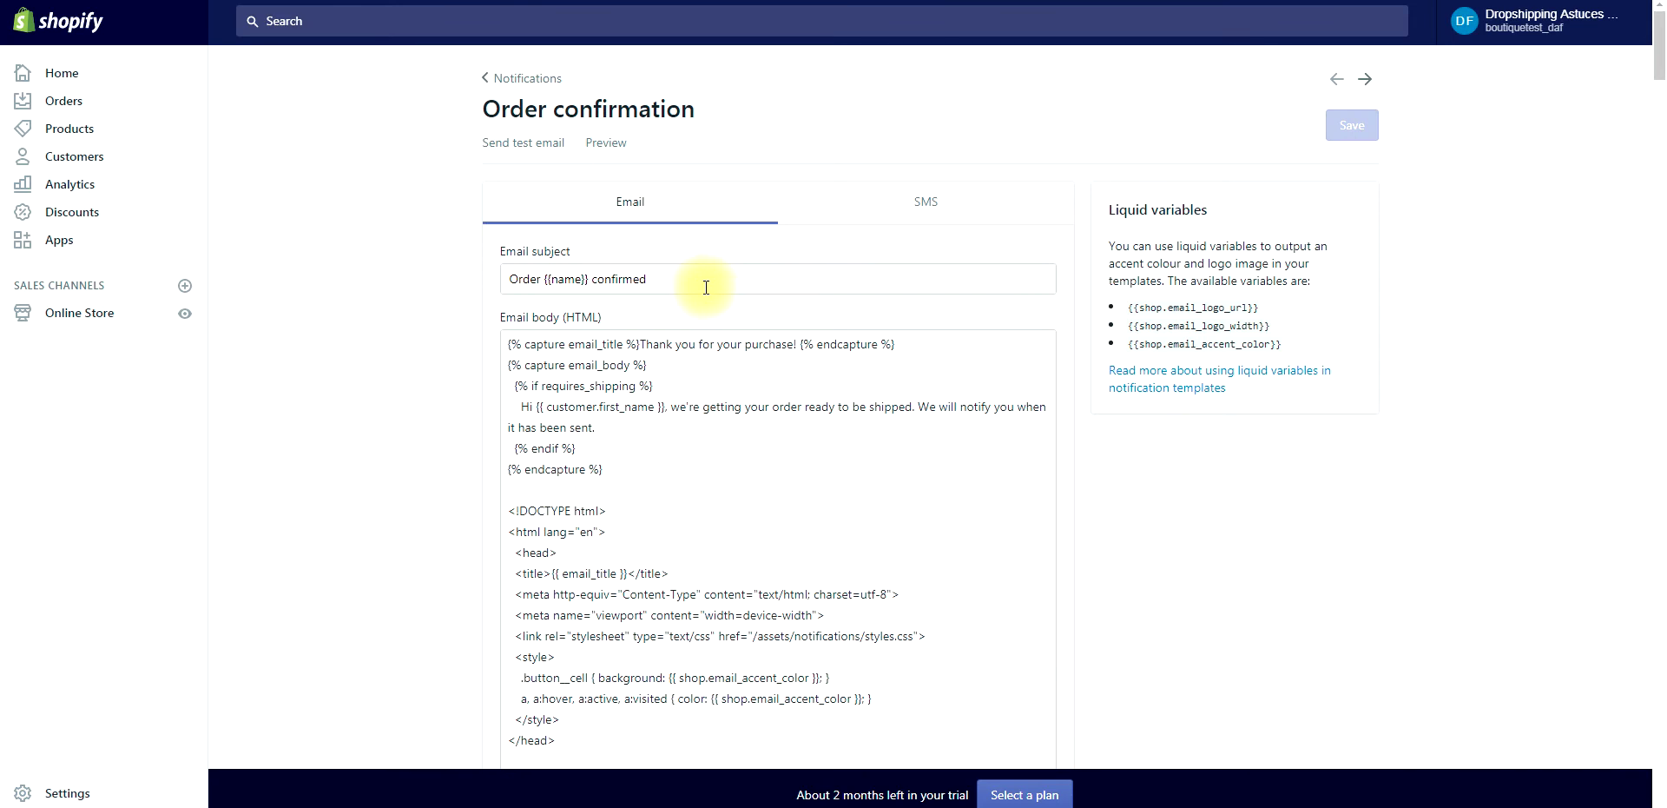
pyautogui.click(704, 283)
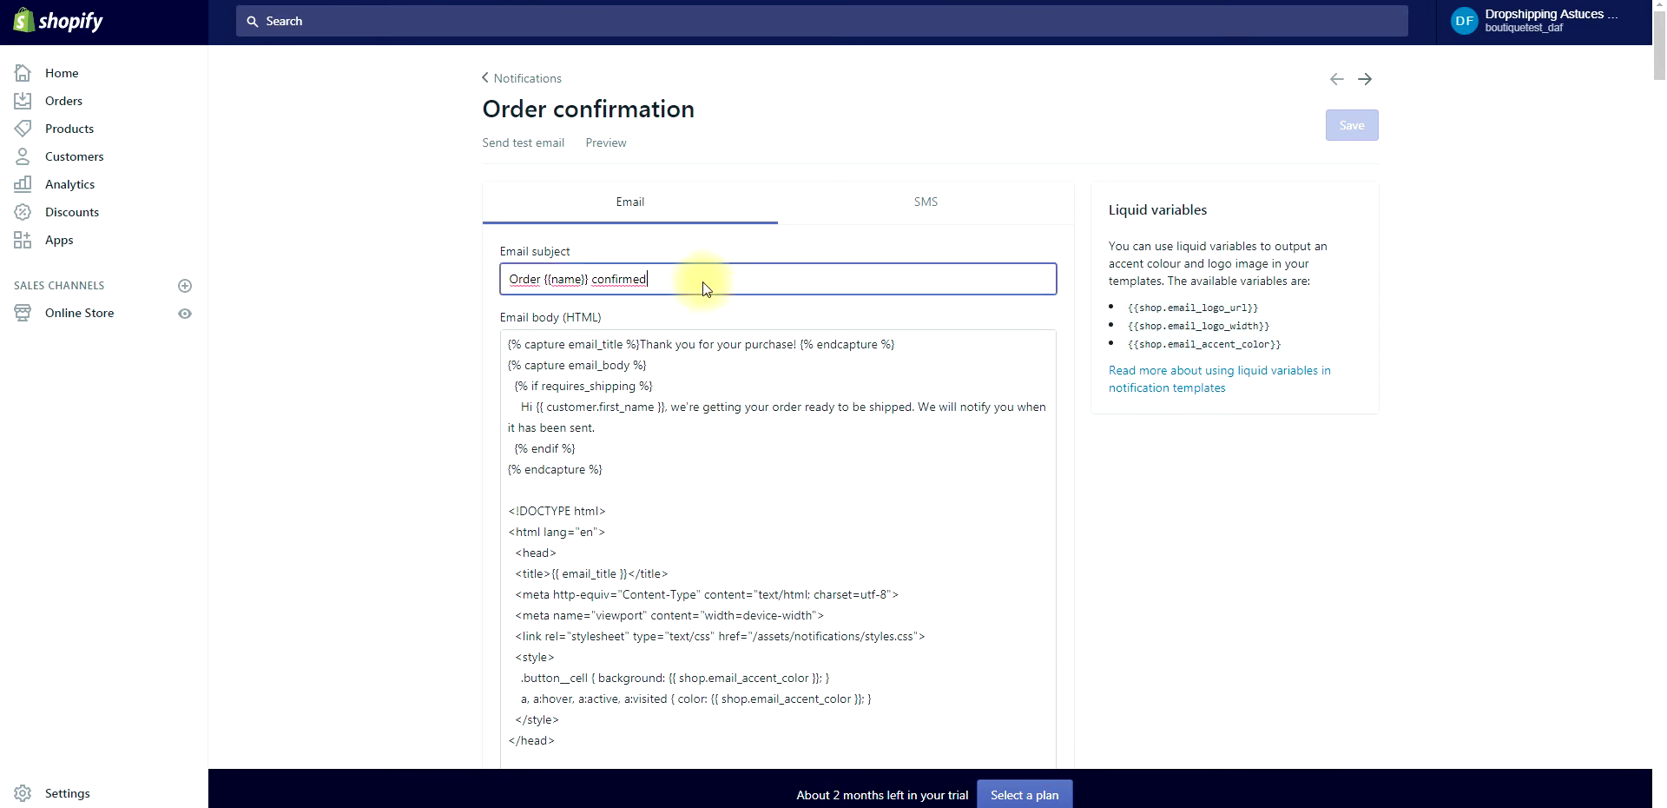
pyautogui.click(609, 142)
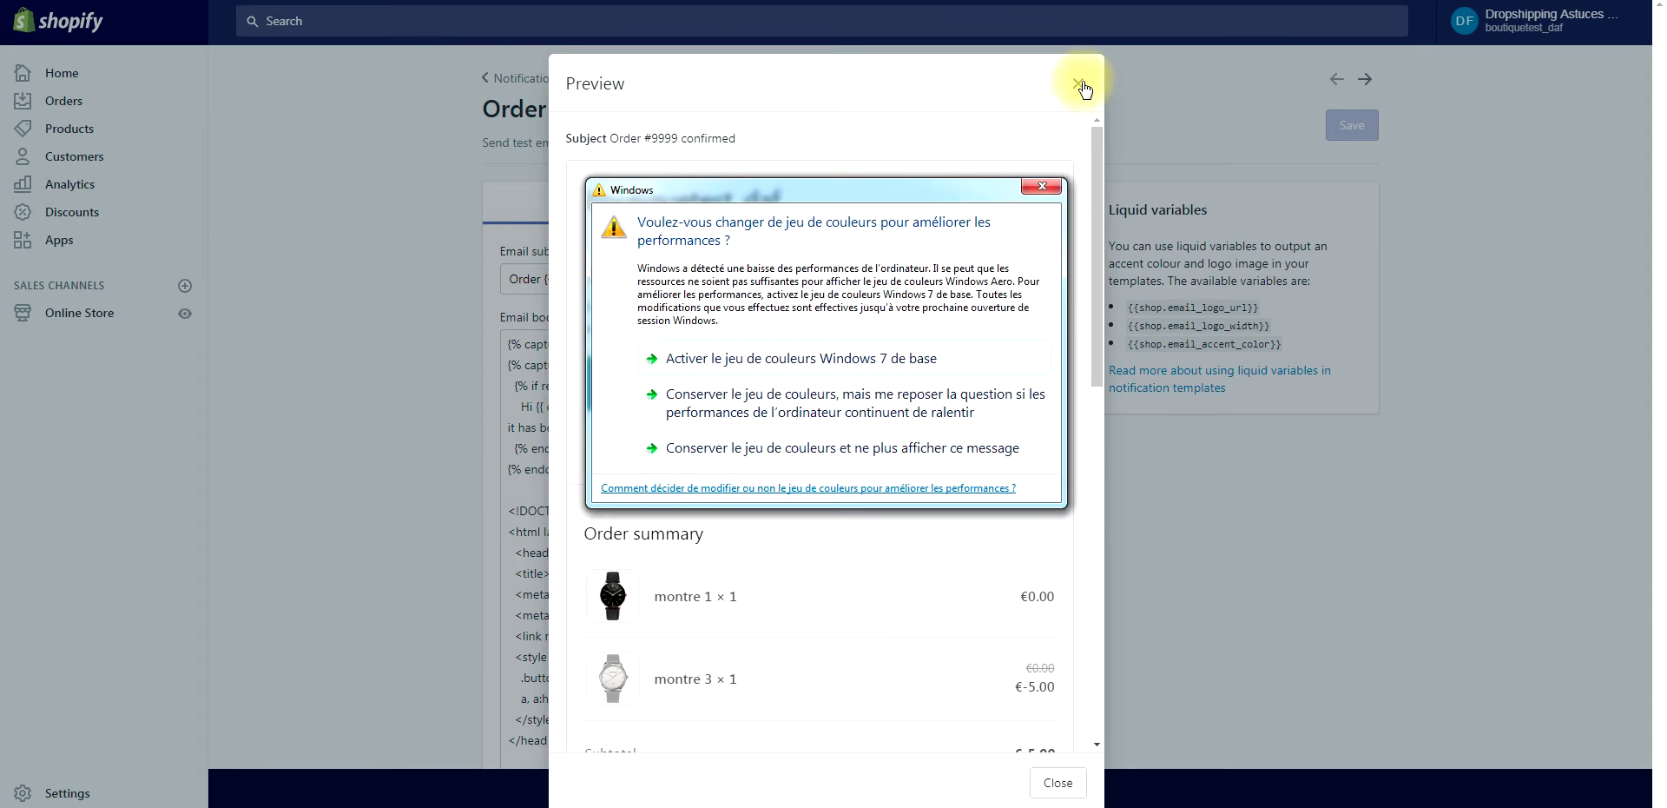
pyautogui.click(1050, 182)
pyautogui.click(1079, 83)
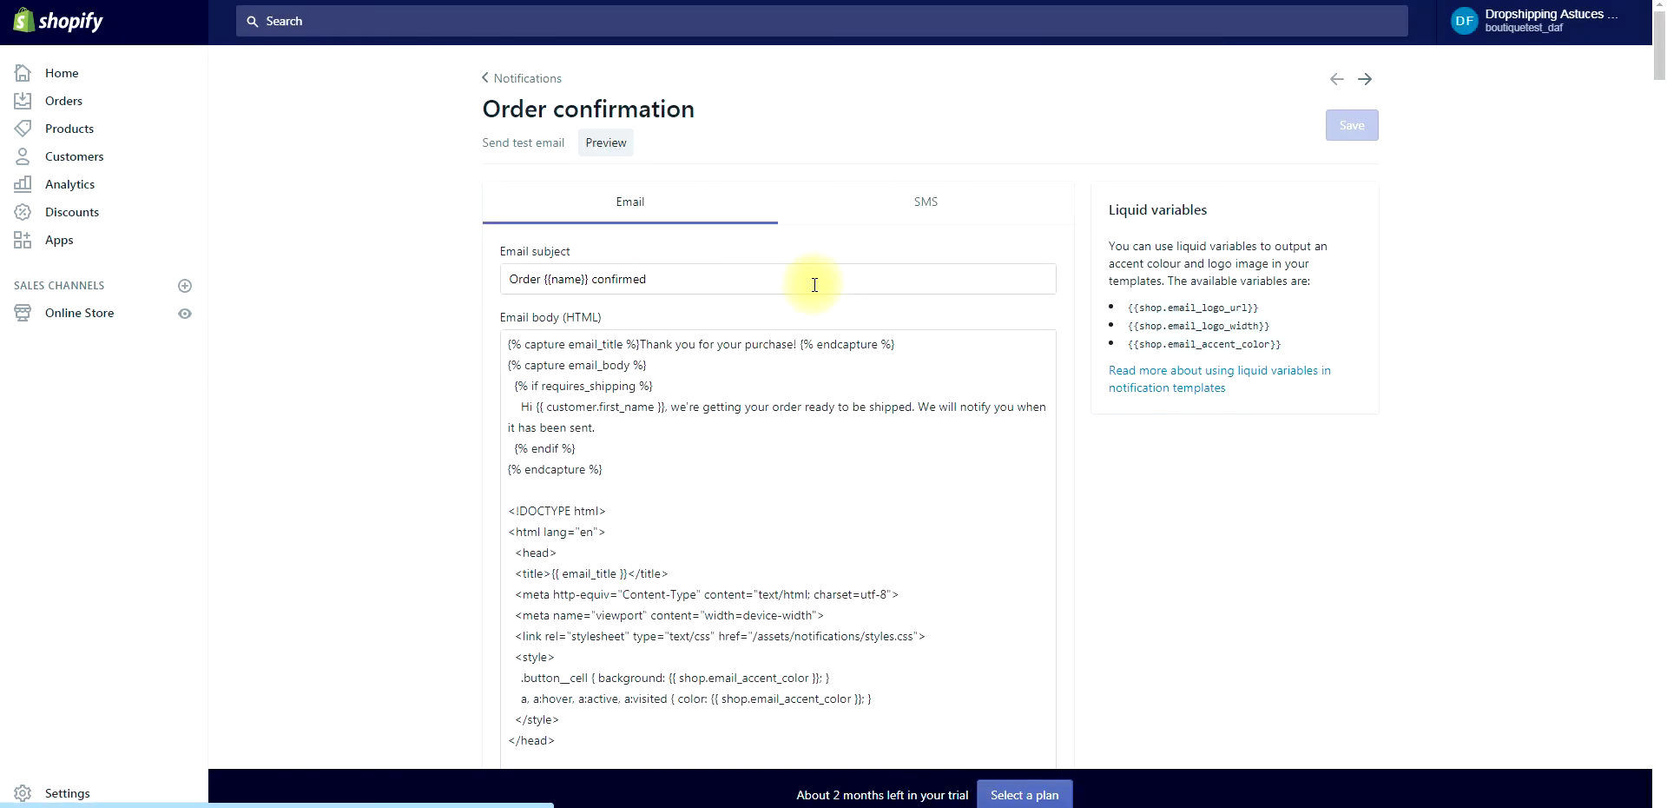
# Examine the HTML email body of the Order confirmation template, and return to the notifications list
pyautogui.click(695, 442)
pyautogui.scroll(-2, 695, 434)
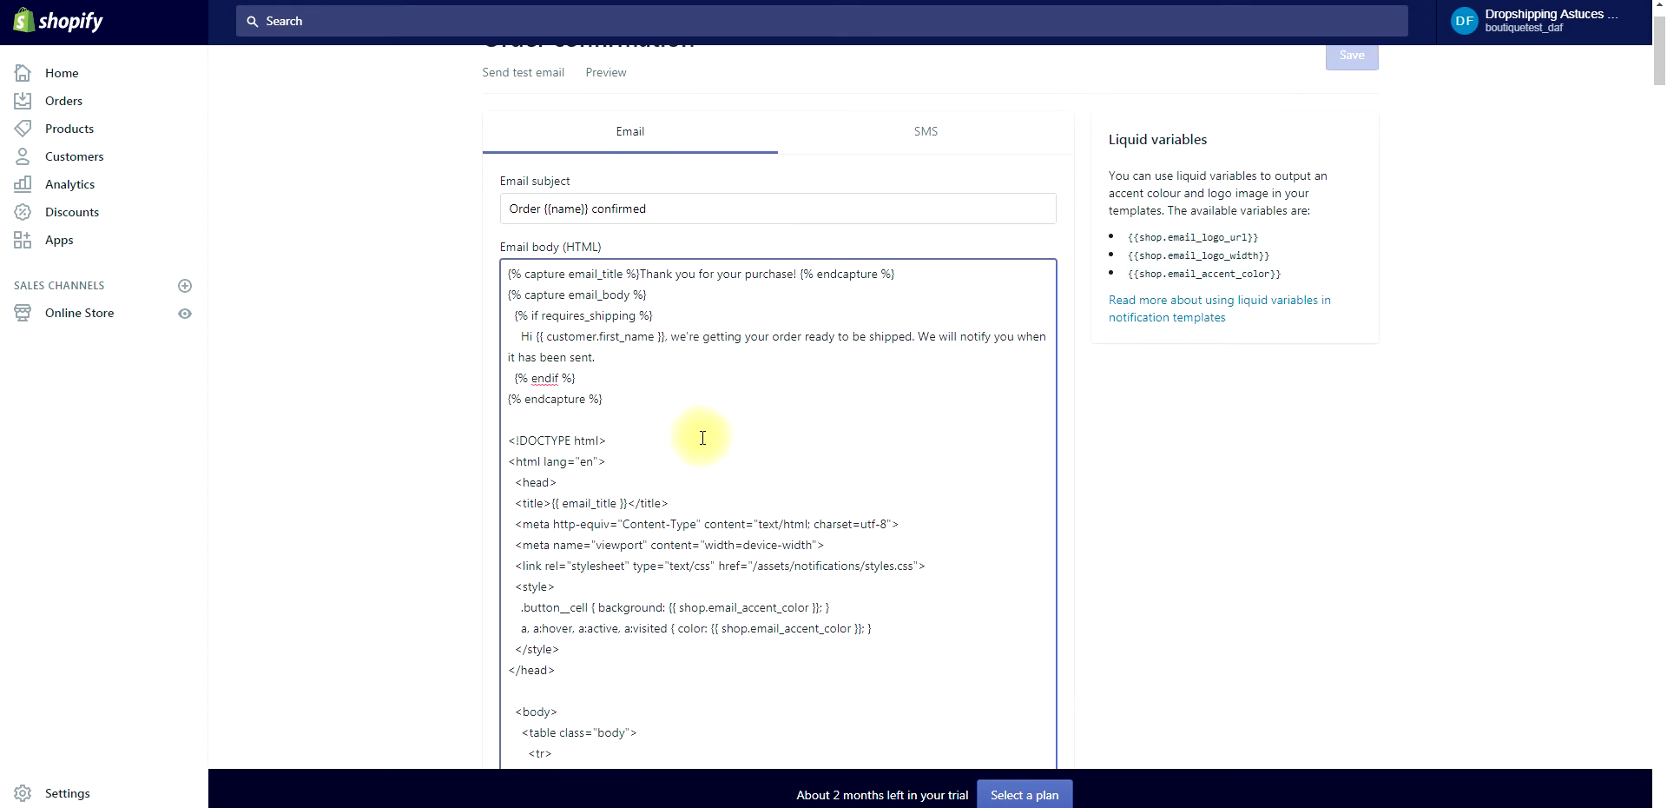
pyautogui.scroll(3, 695, 417)
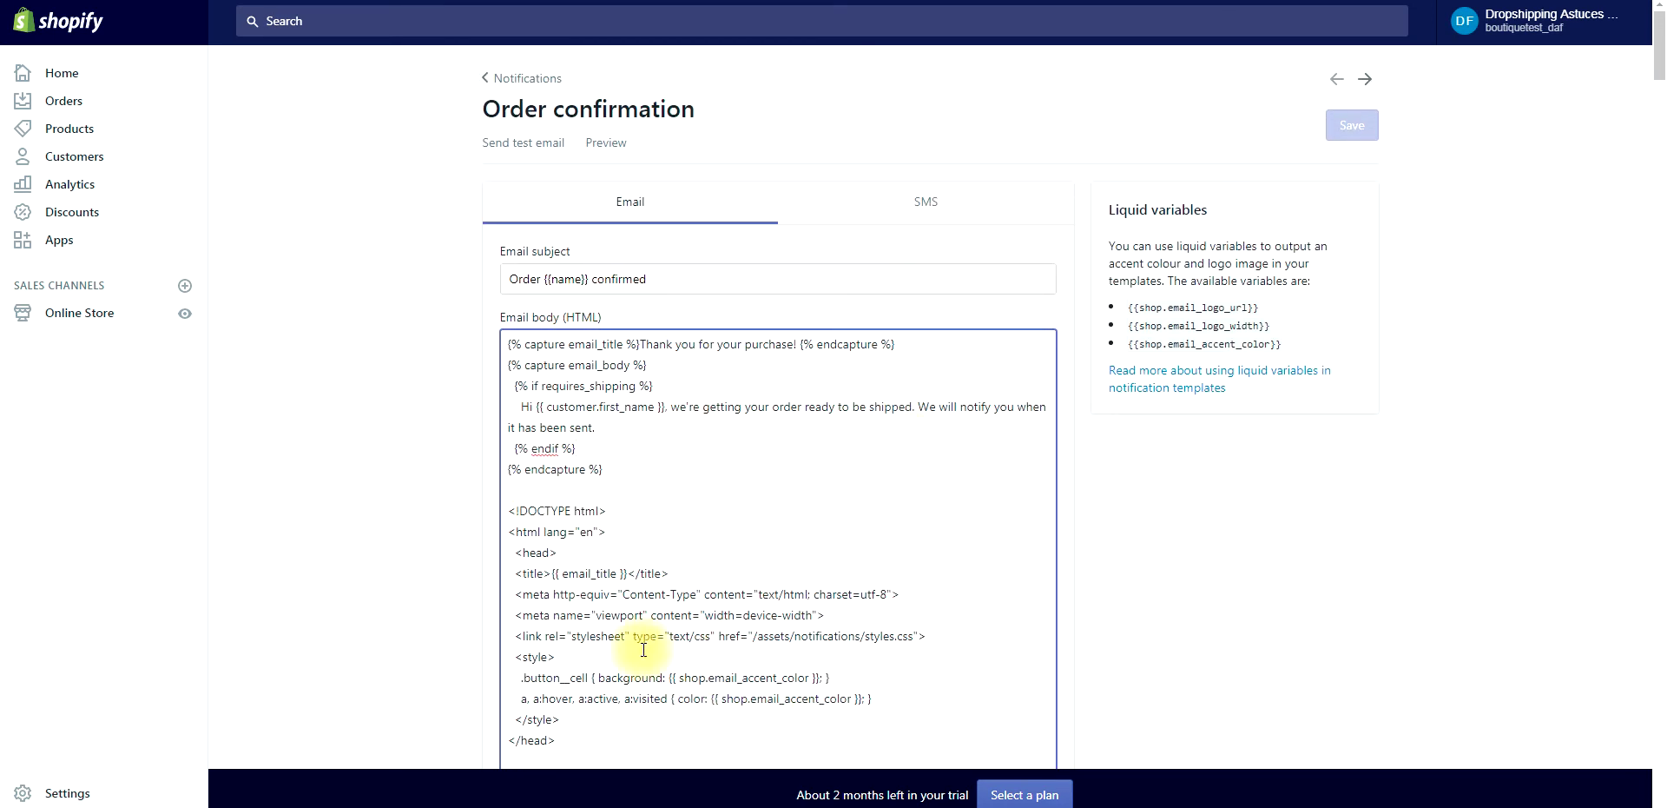
pyautogui.press('Down')
pyautogui.press('Down')
pyautogui.press('Down')
pyautogui.press('Down')
pyautogui.press('Down')
pyautogui.click(489, 77)
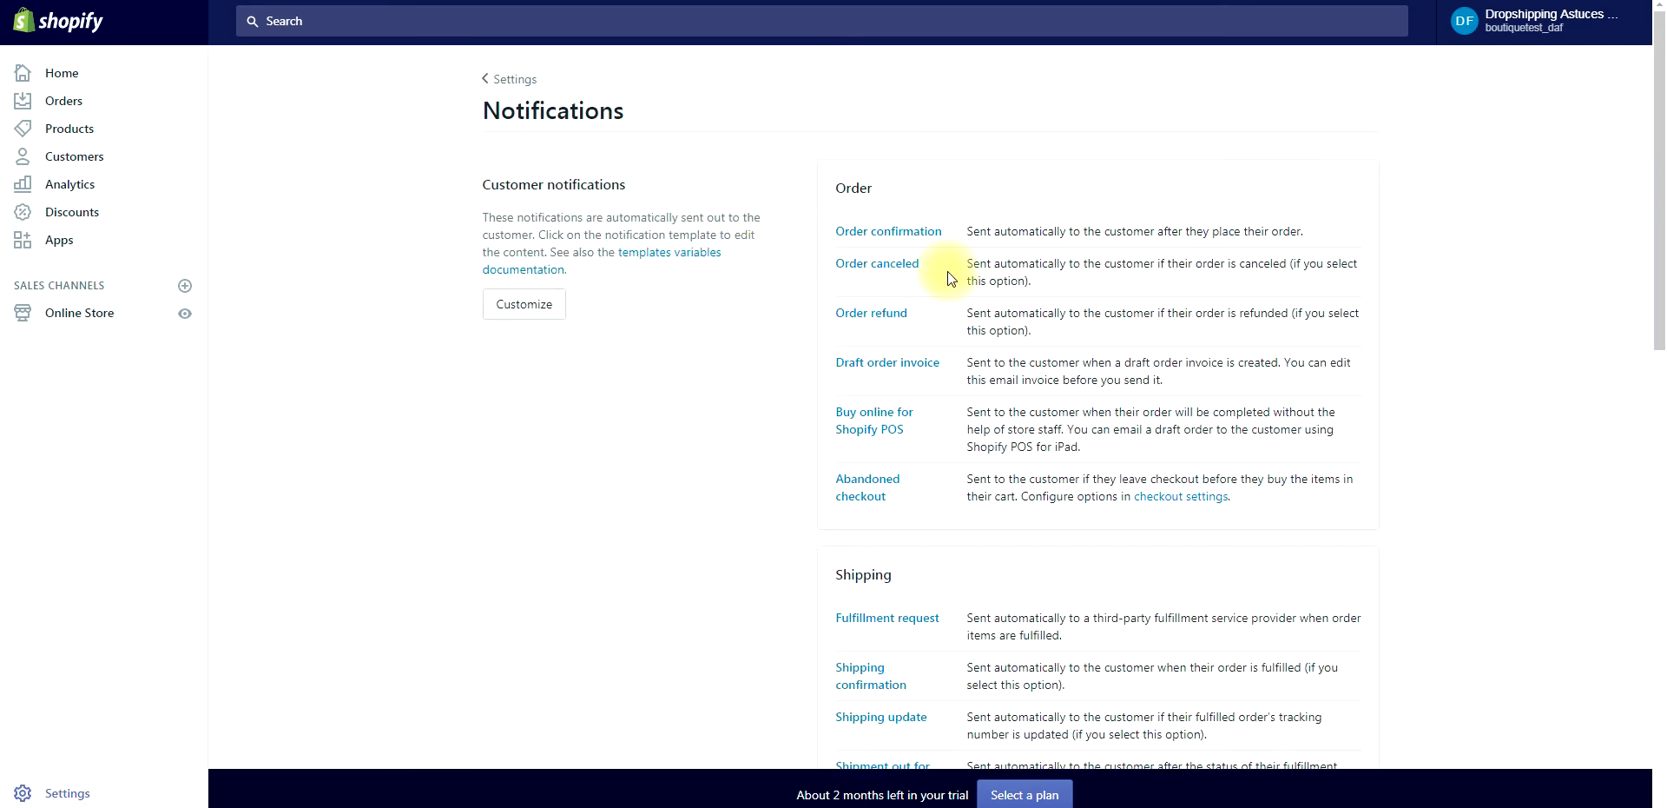
# Open the Shipping confirmation notification template, preview its email, and return to the notifications list
pyautogui.scroll(-1, 948, 278)
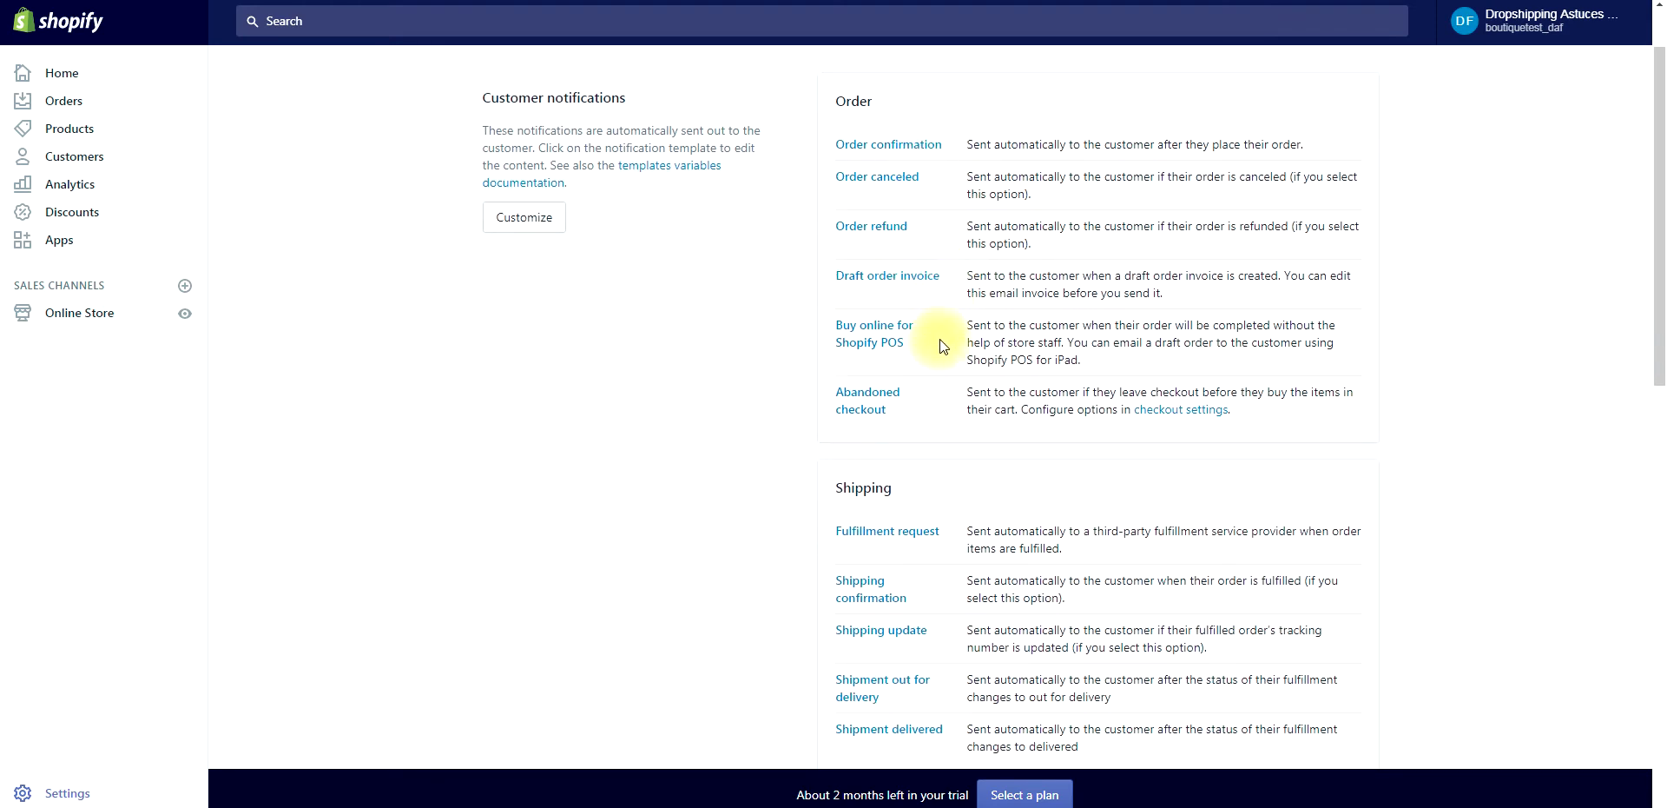
pyautogui.click(901, 150)
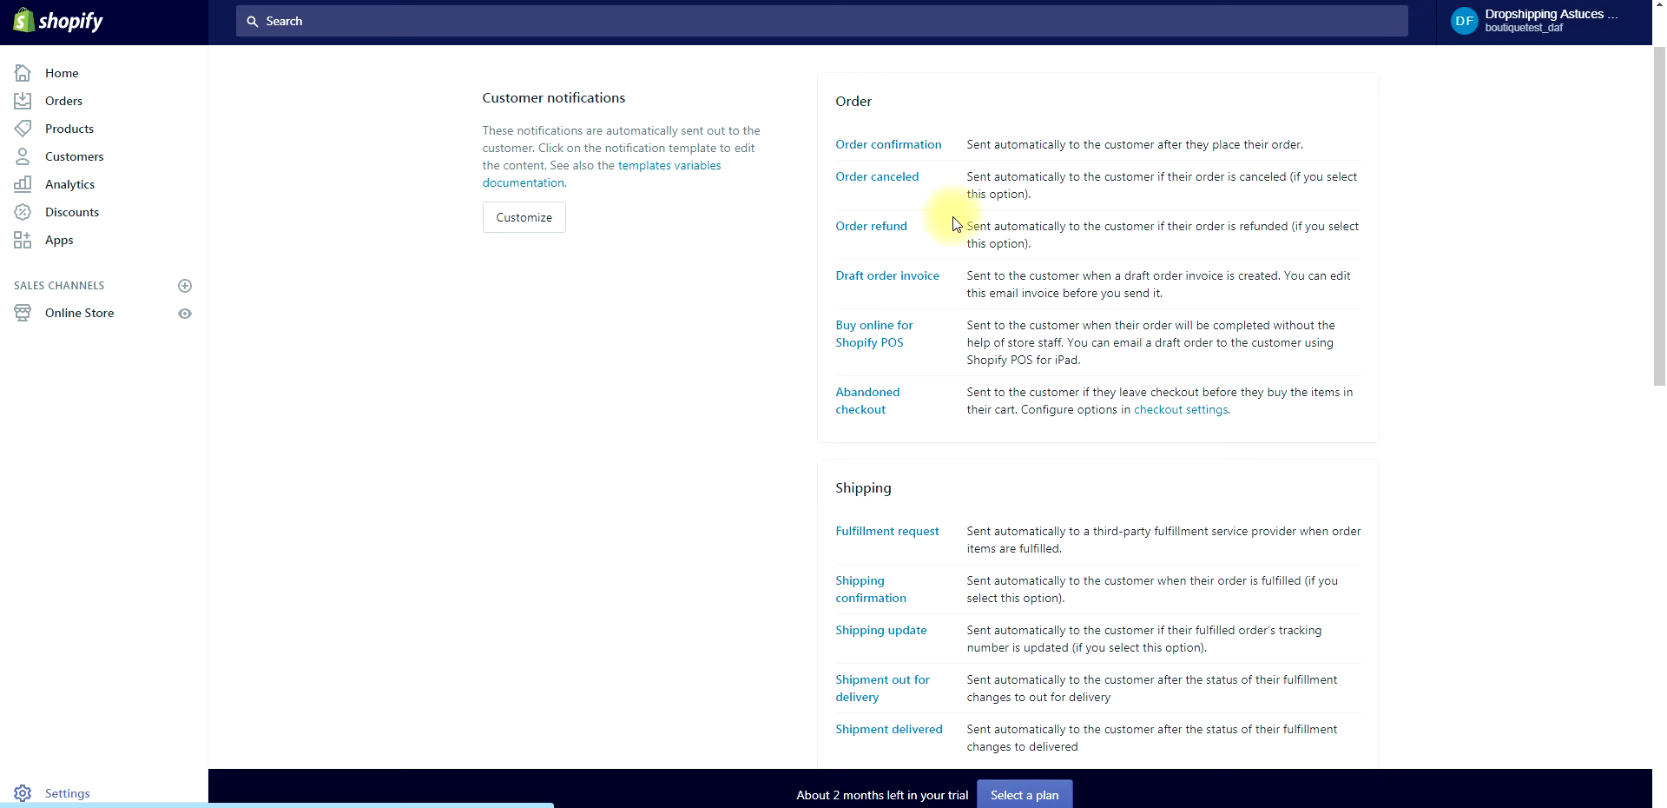
pyautogui.scroll(-2, 951, 334)
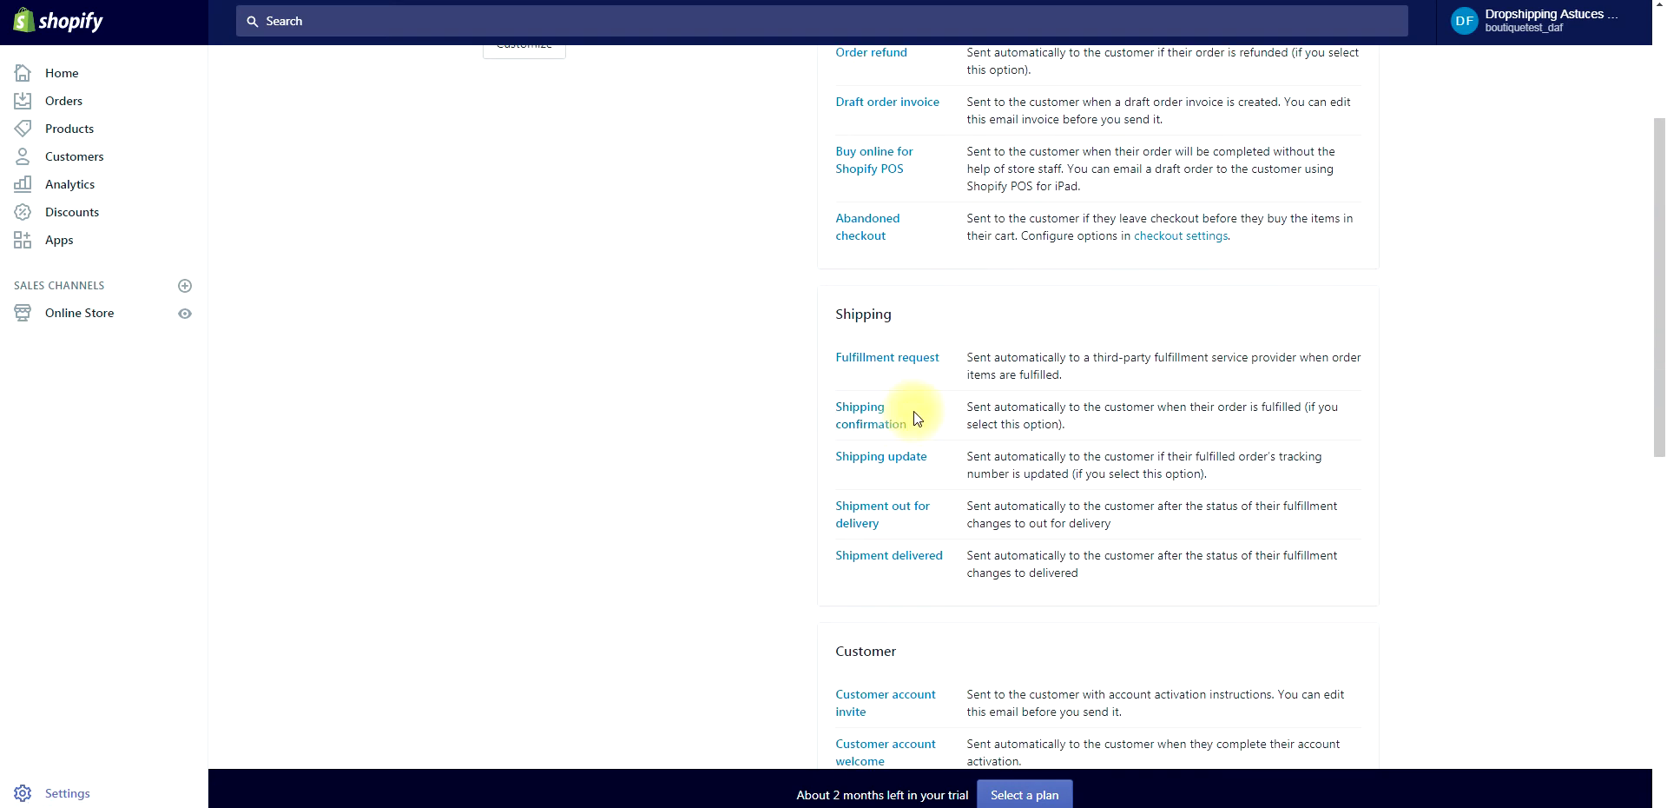
pyautogui.scroll(3, 912, 413)
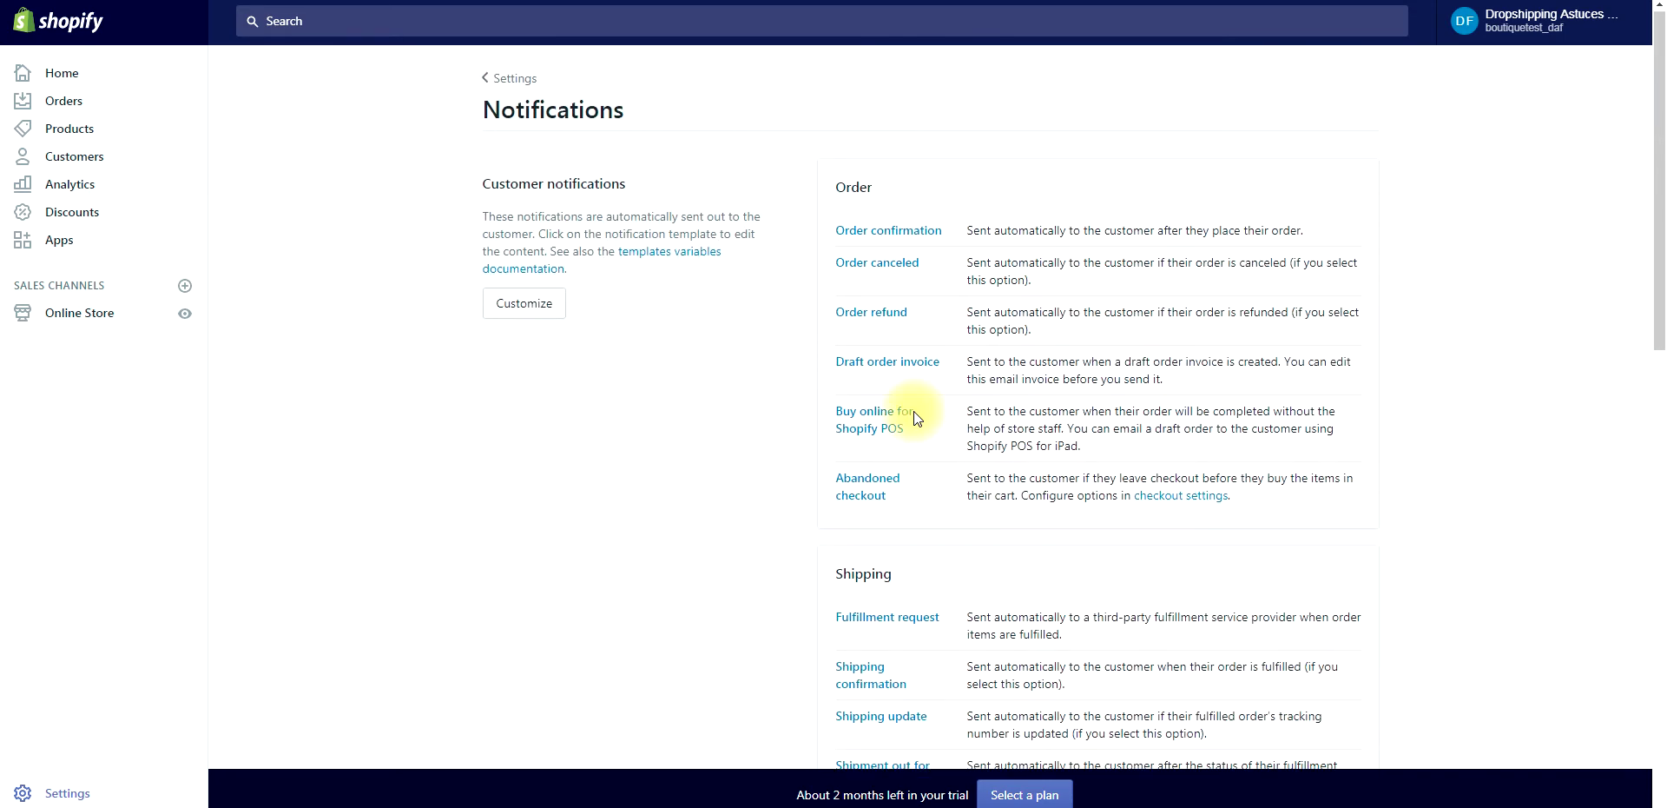
pyautogui.click(930, 229)
pyautogui.scroll(-2, 927, 298)
pyautogui.scroll(-3, 928, 298)
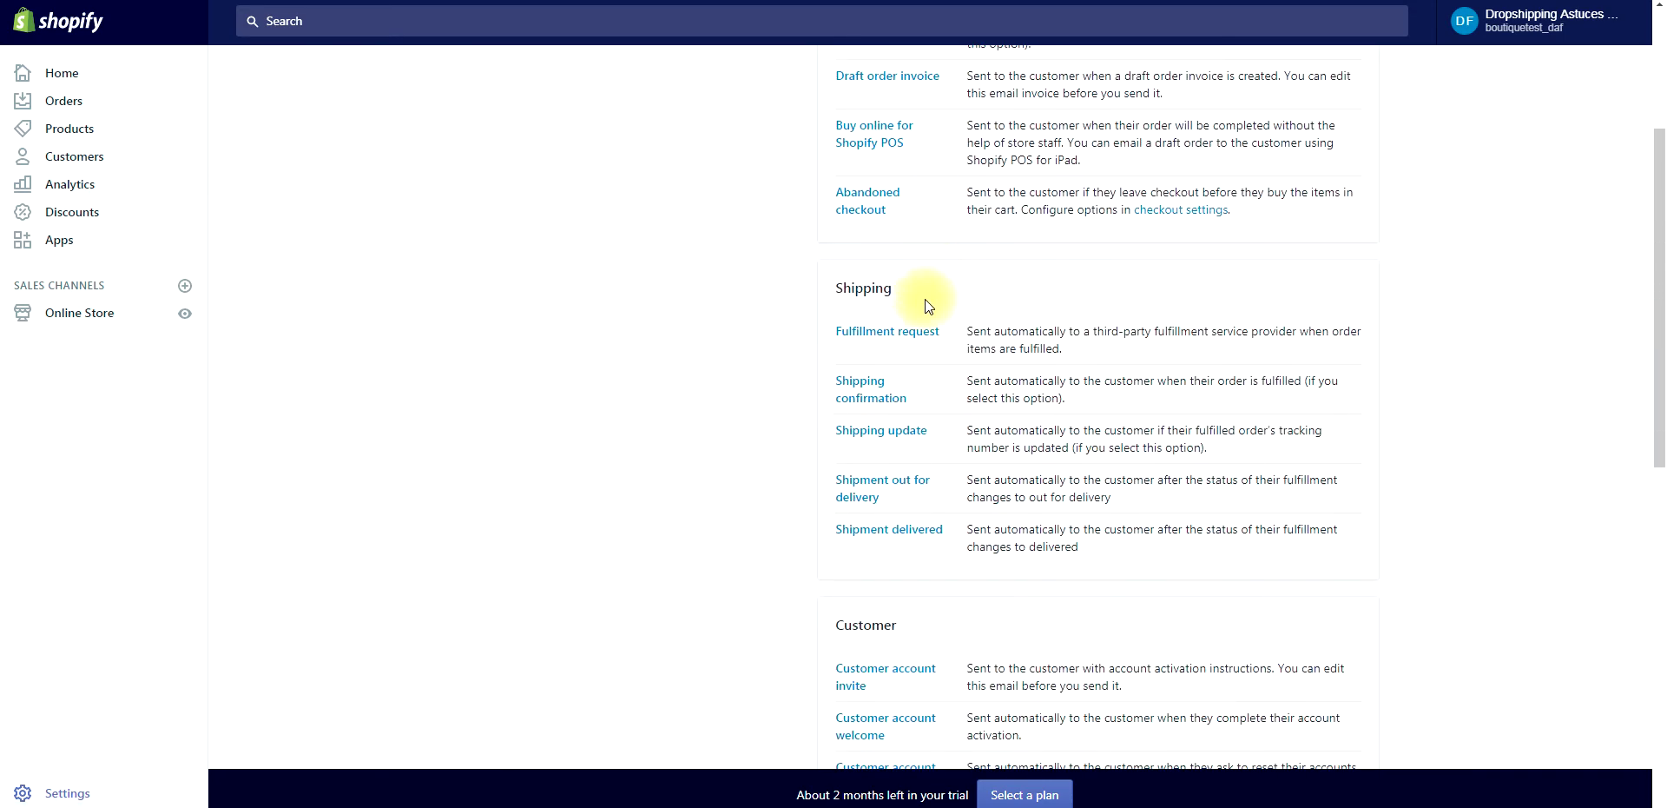
pyautogui.click(863, 329)
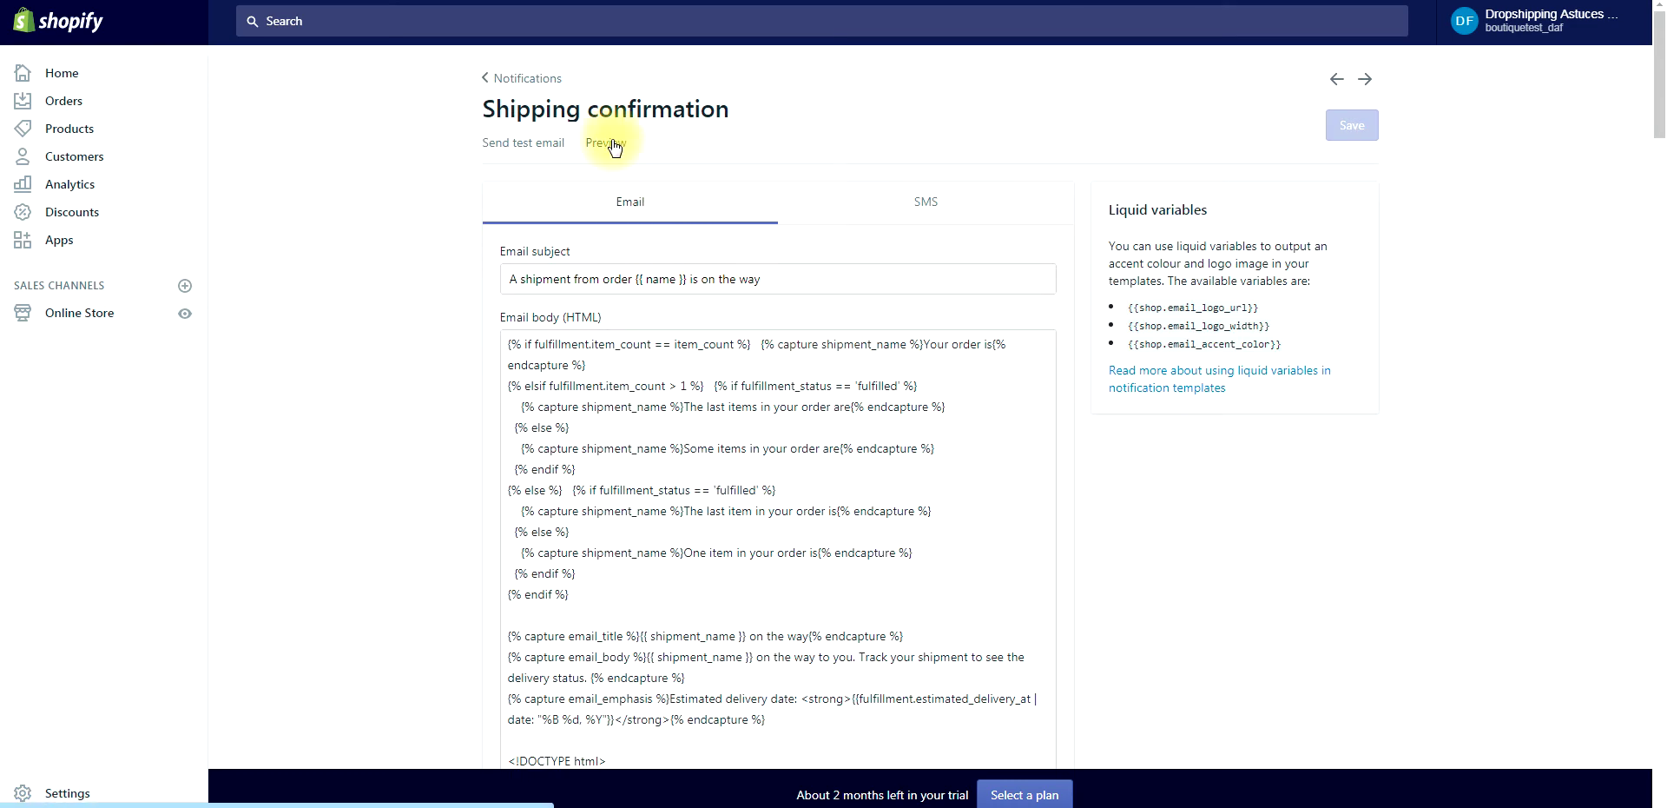
pyautogui.click(602, 145)
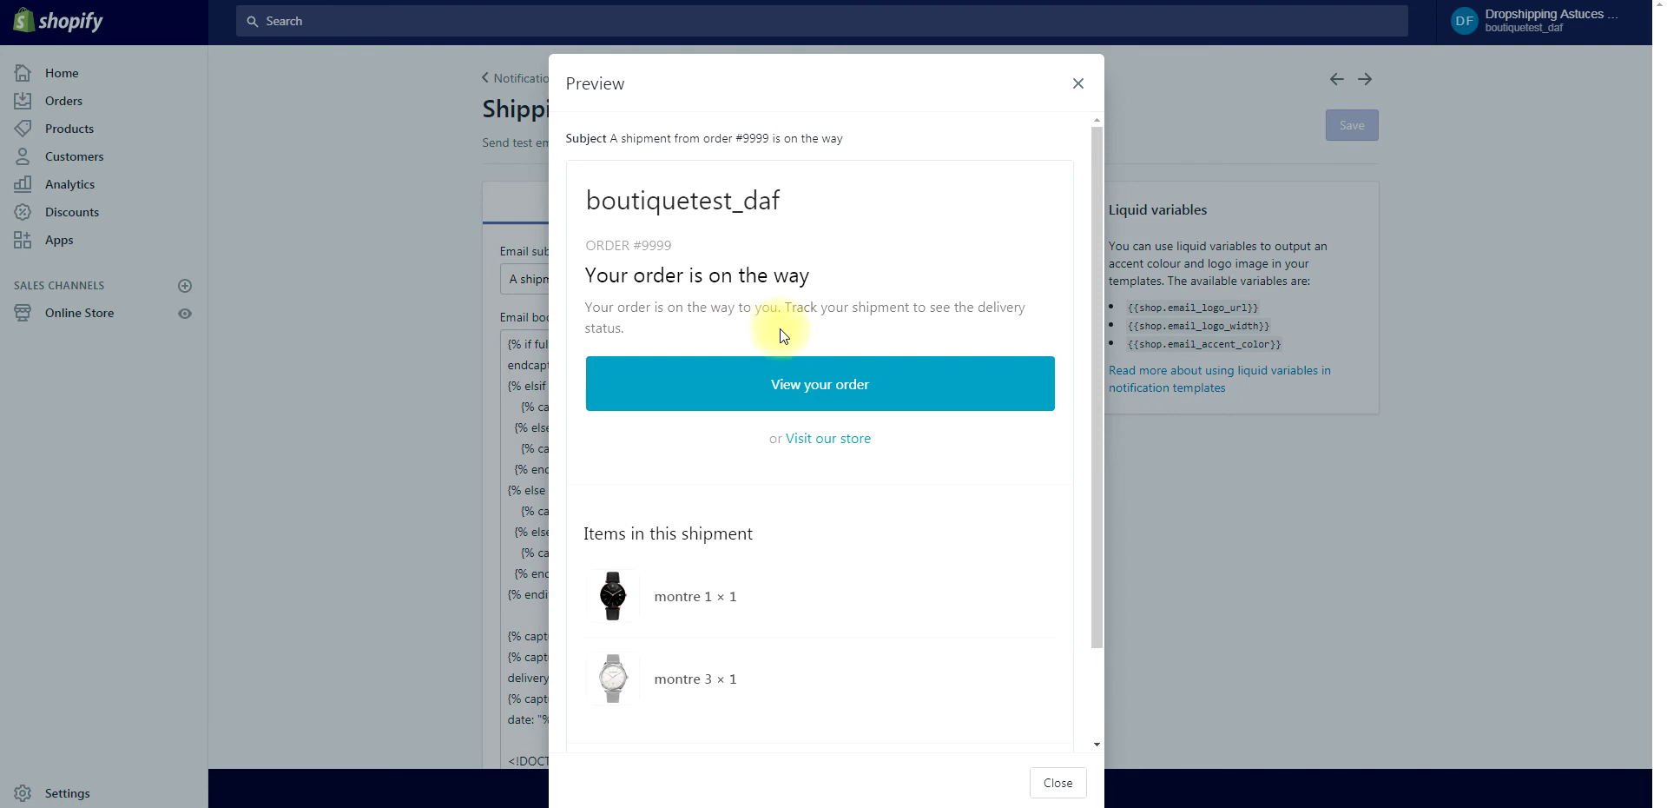
pyautogui.click(1078, 86)
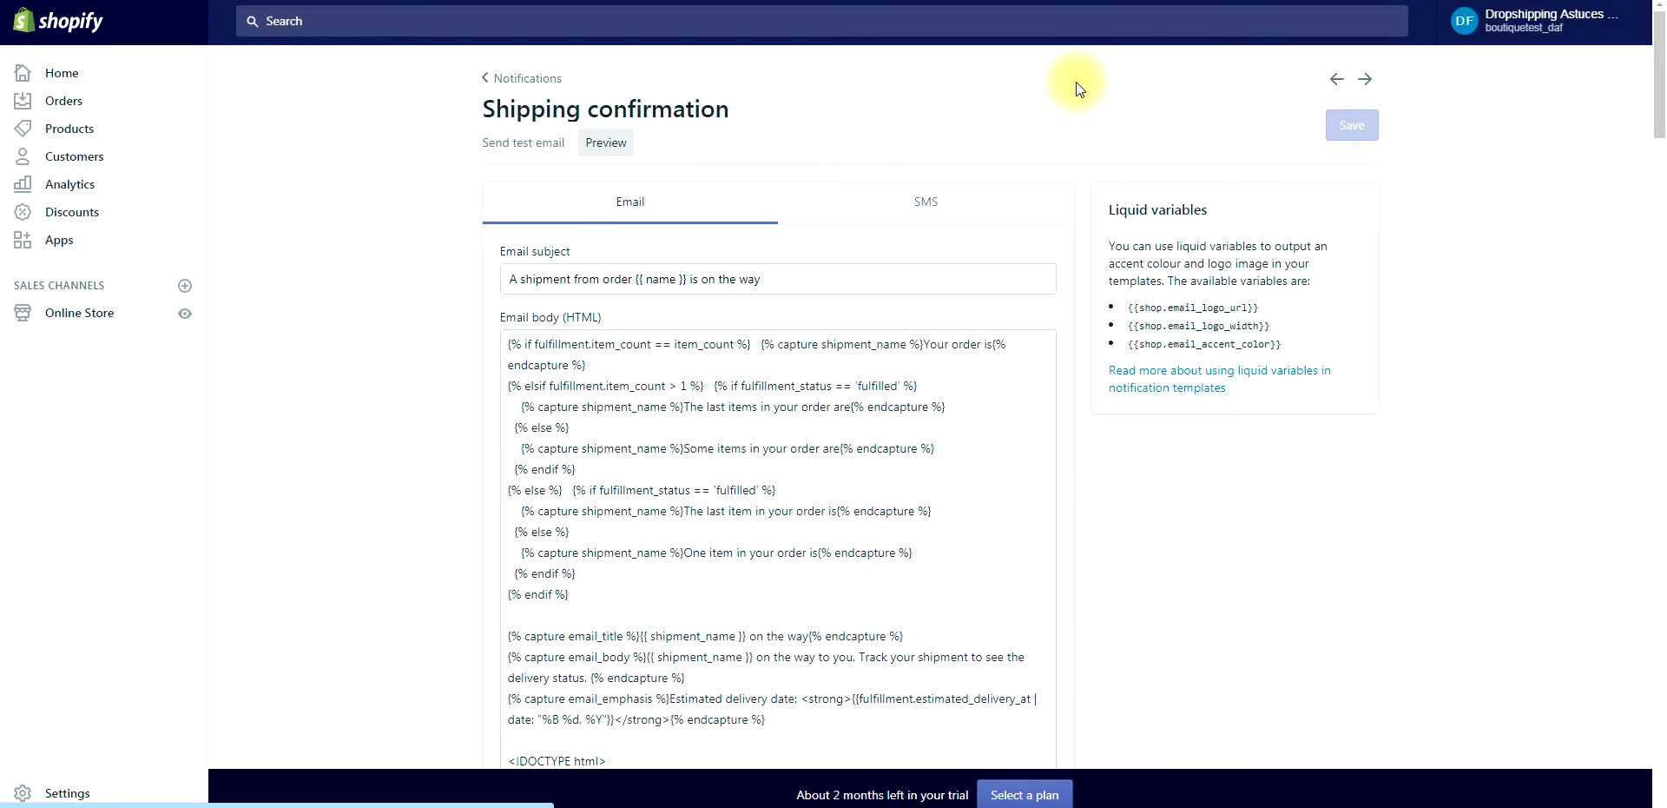
pyautogui.click(539, 76)
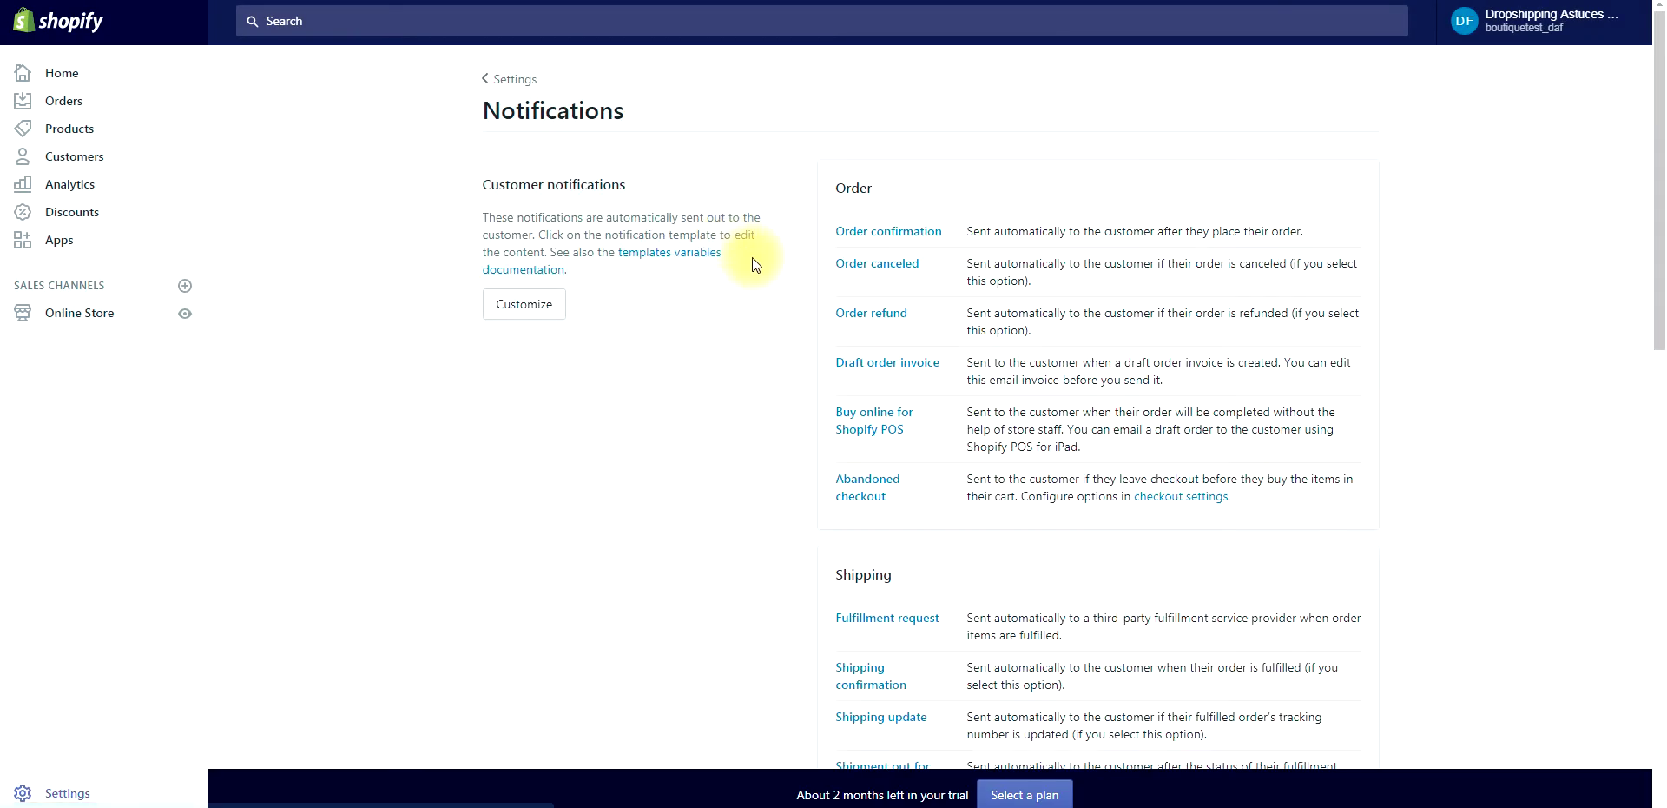
pyautogui.scroll(-2, 773, 334)
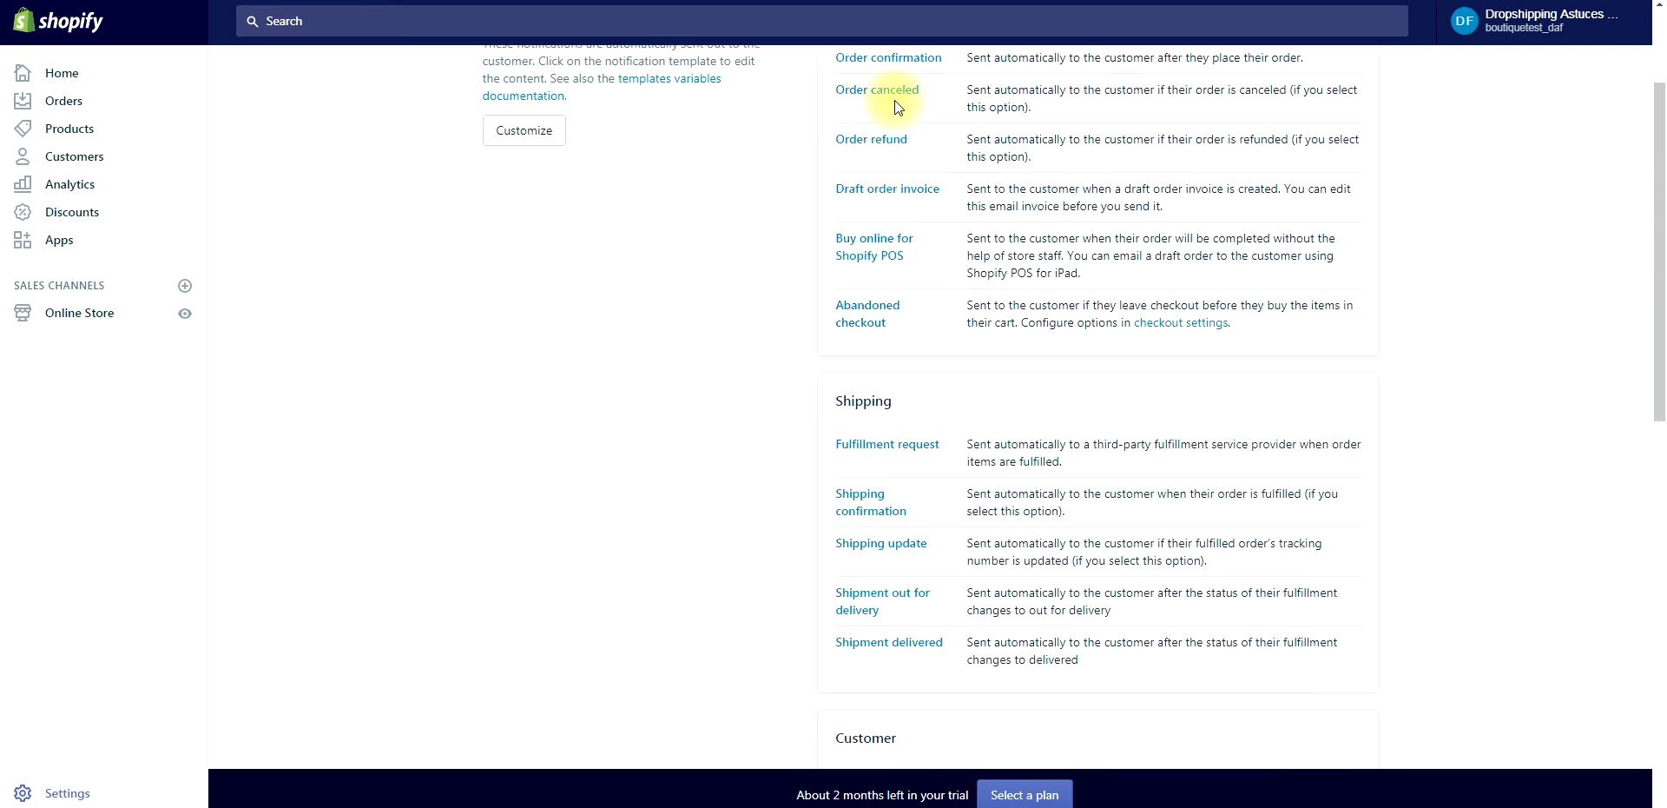
pyautogui.scroll(-2, 894, 106)
pyautogui.scroll(2, 895, 108)
pyautogui.scroll(1, 887, 117)
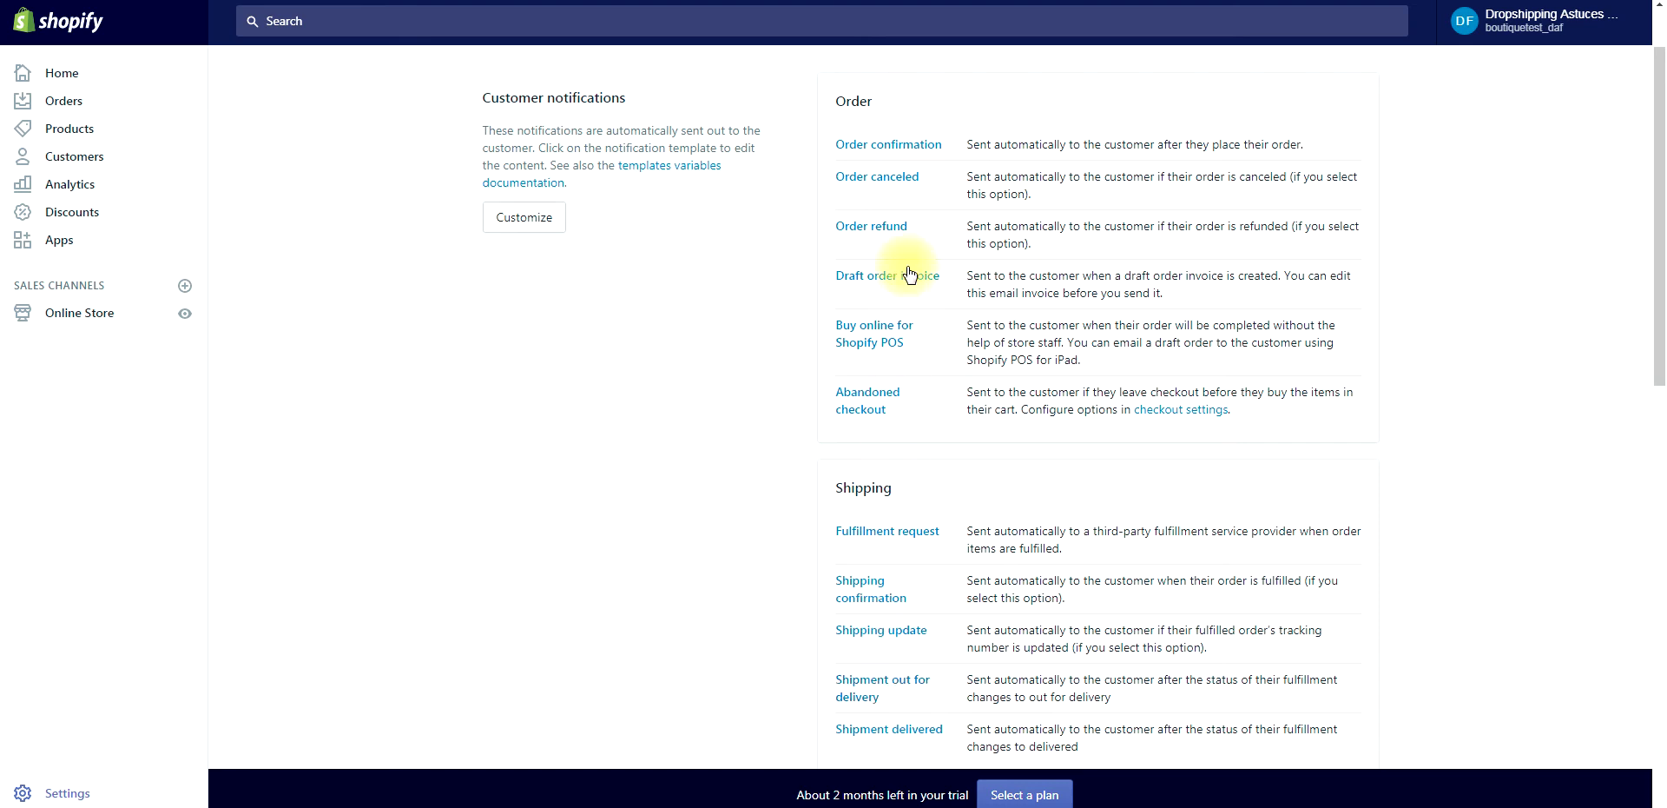
pyautogui.scroll(-1, 937, 325)
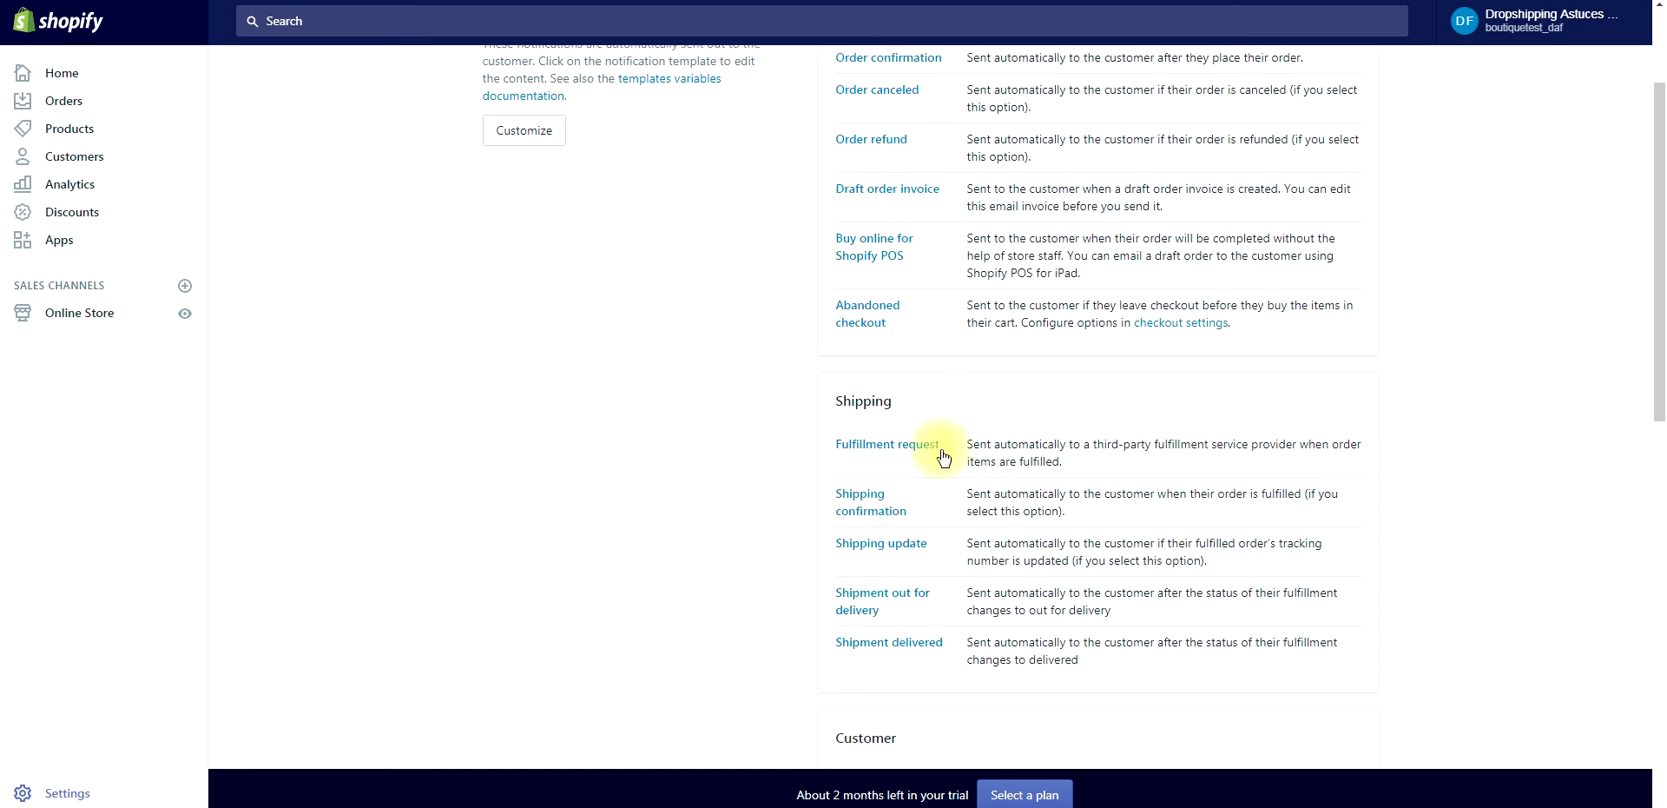
pyautogui.scroll(2, 804, 510)
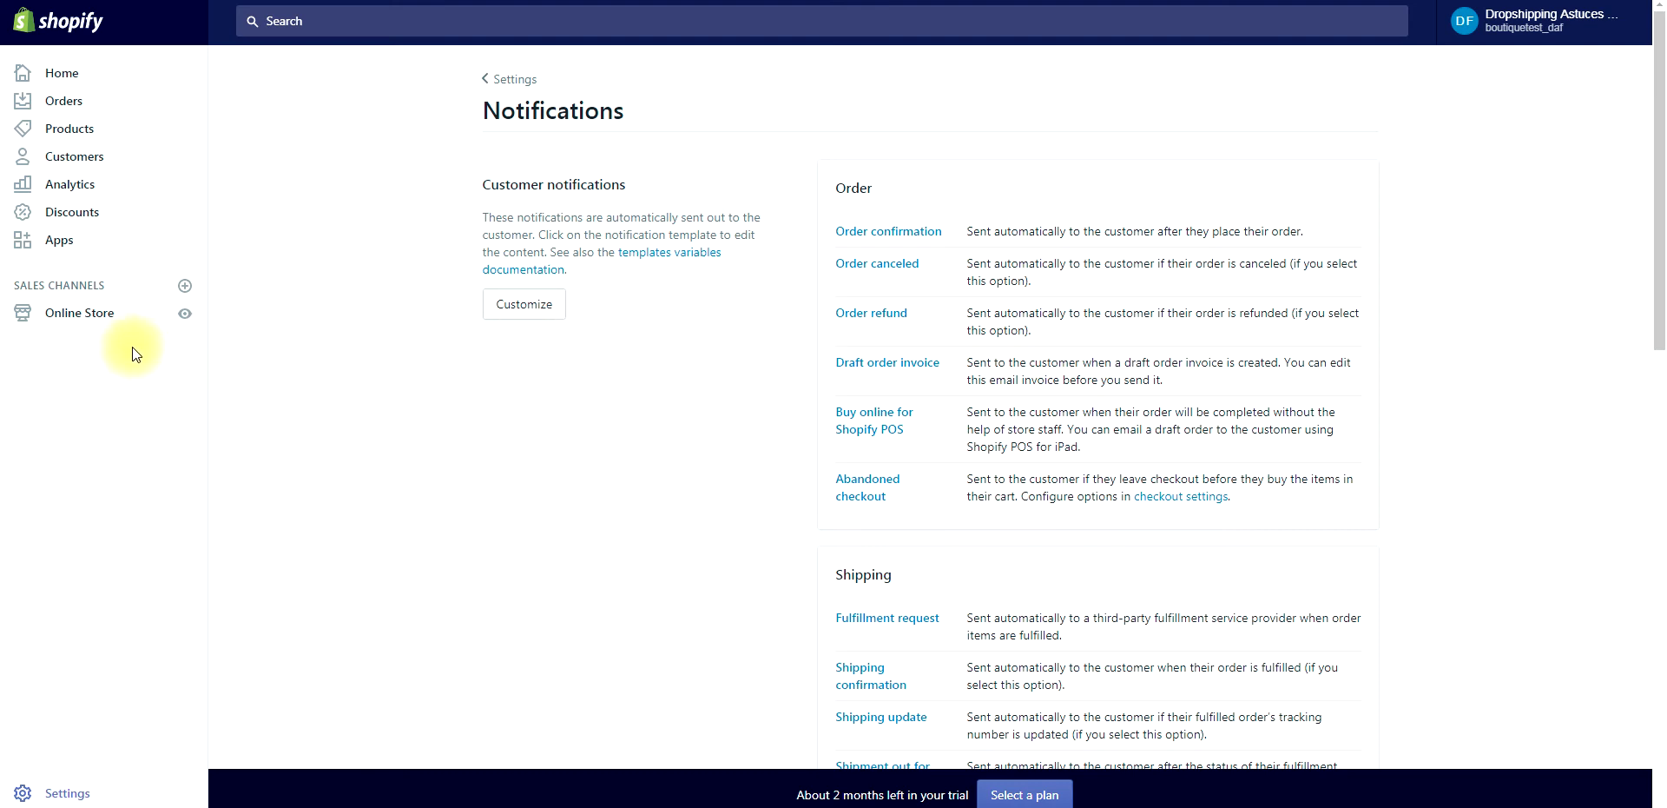
# Open the Nous contacter page from the online store's pages and place the cursor in the blank line above its content text
pyautogui.click(77, 321)
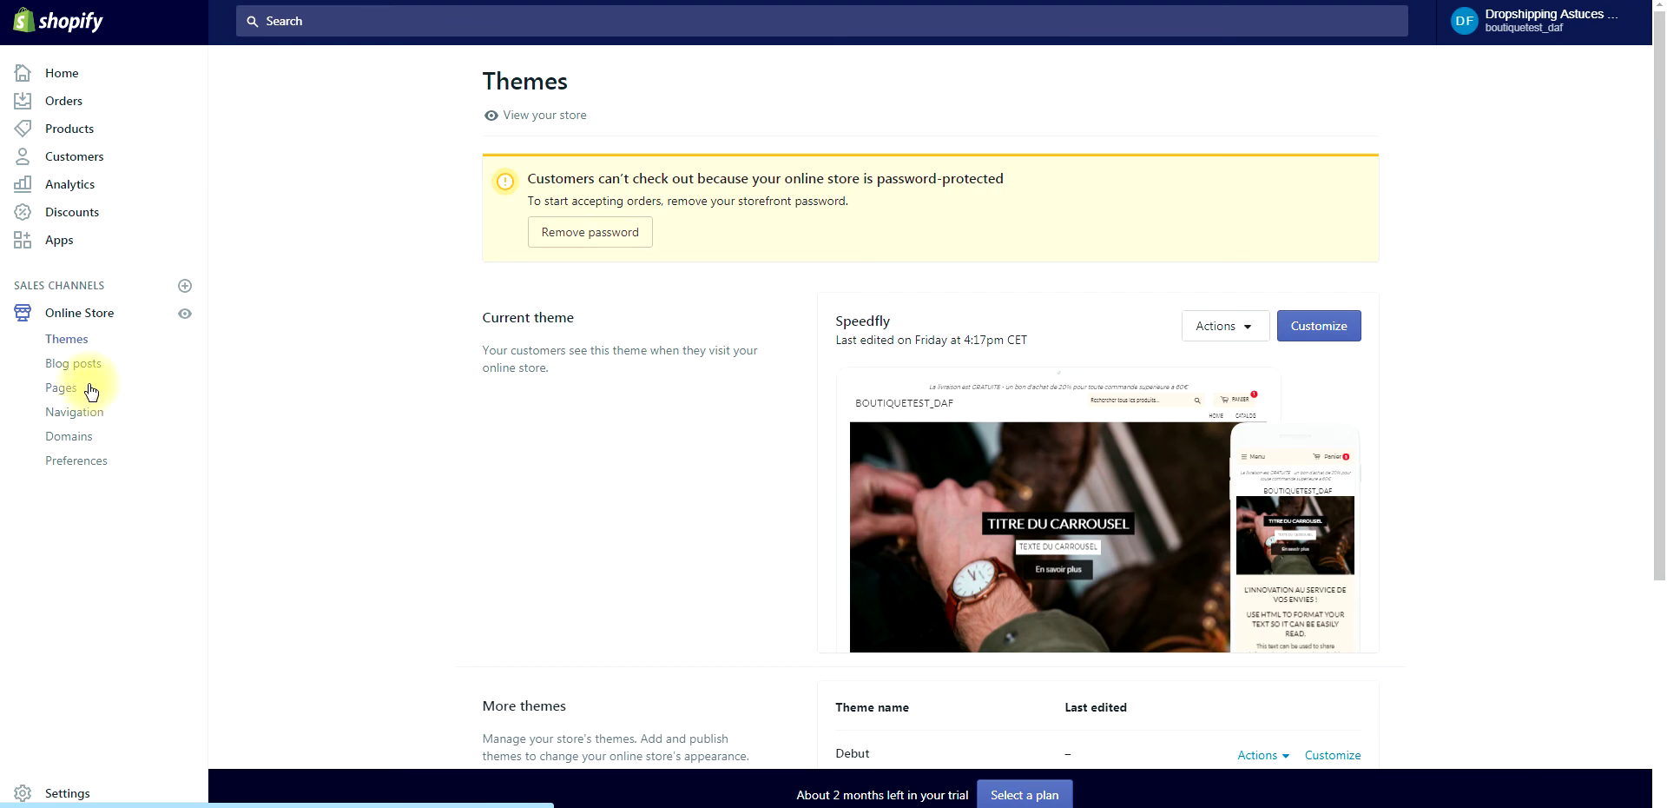
pyautogui.click(77, 395)
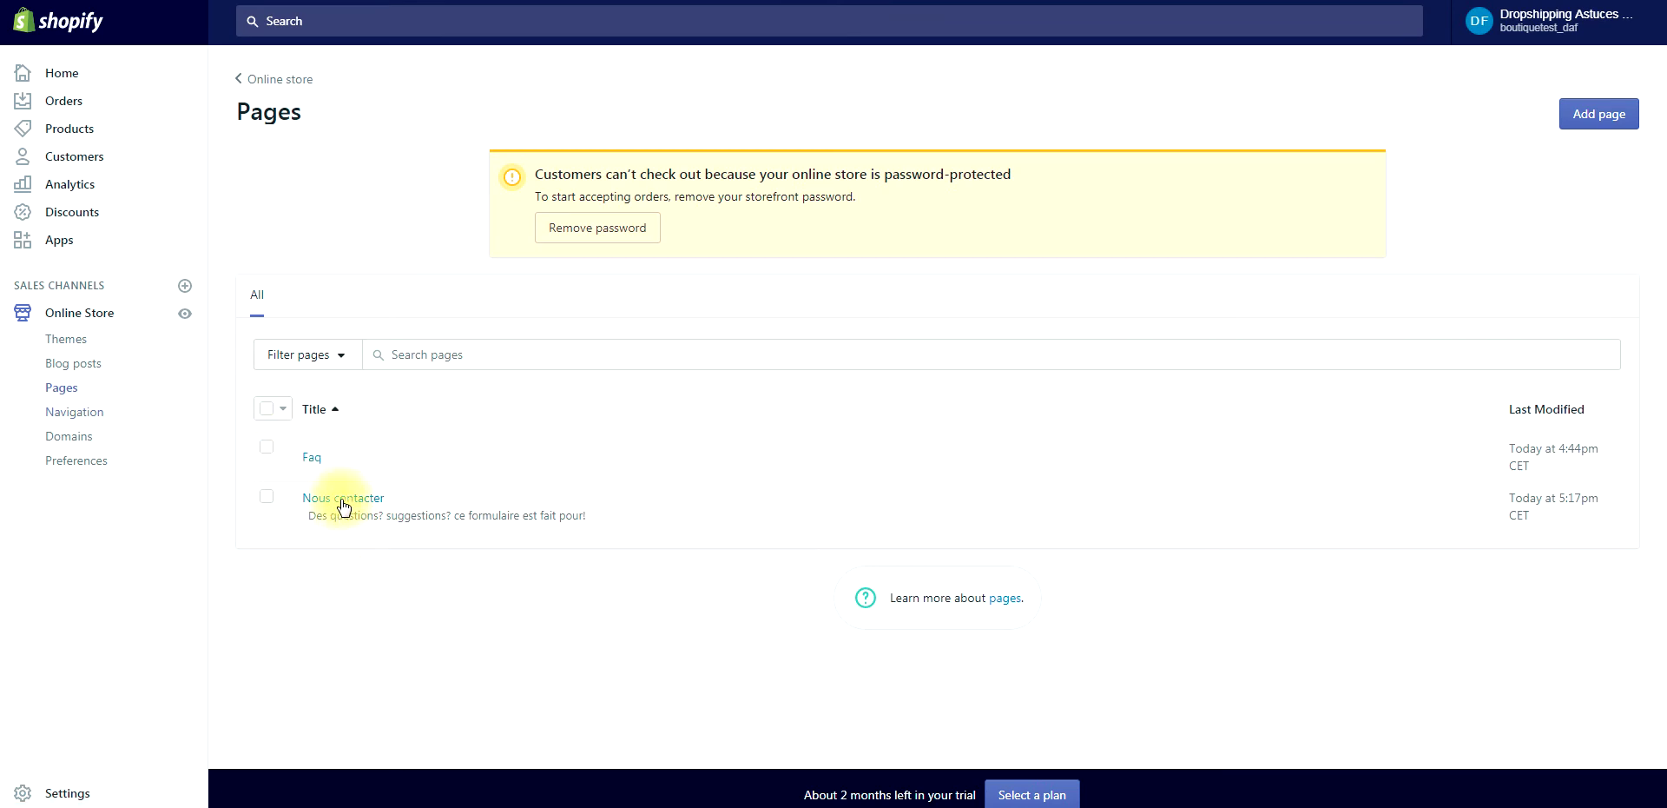
pyautogui.click(443, 507)
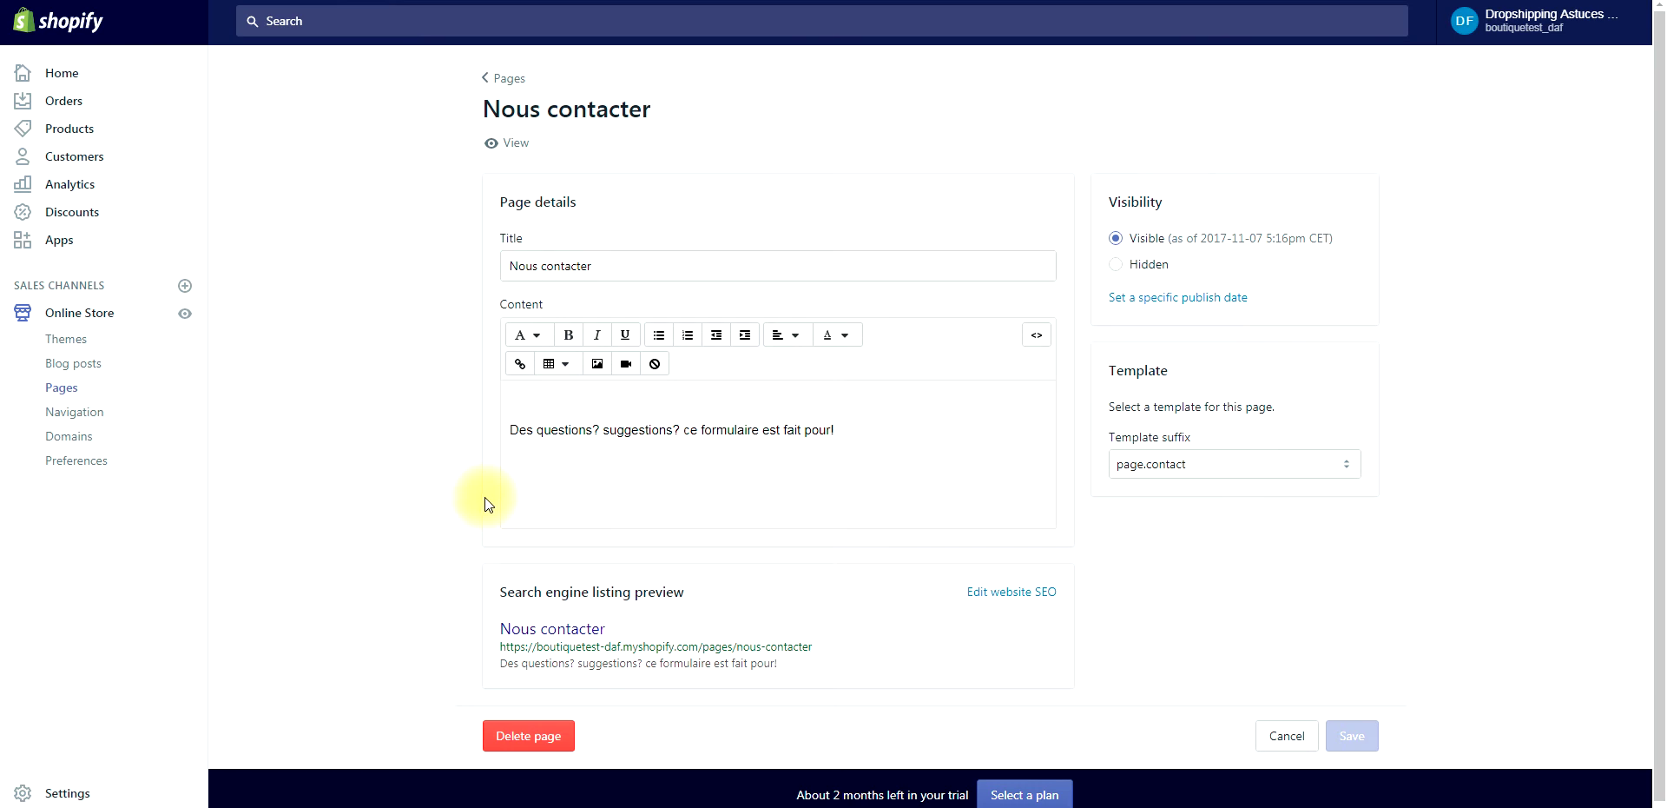
pyautogui.click(517, 394)
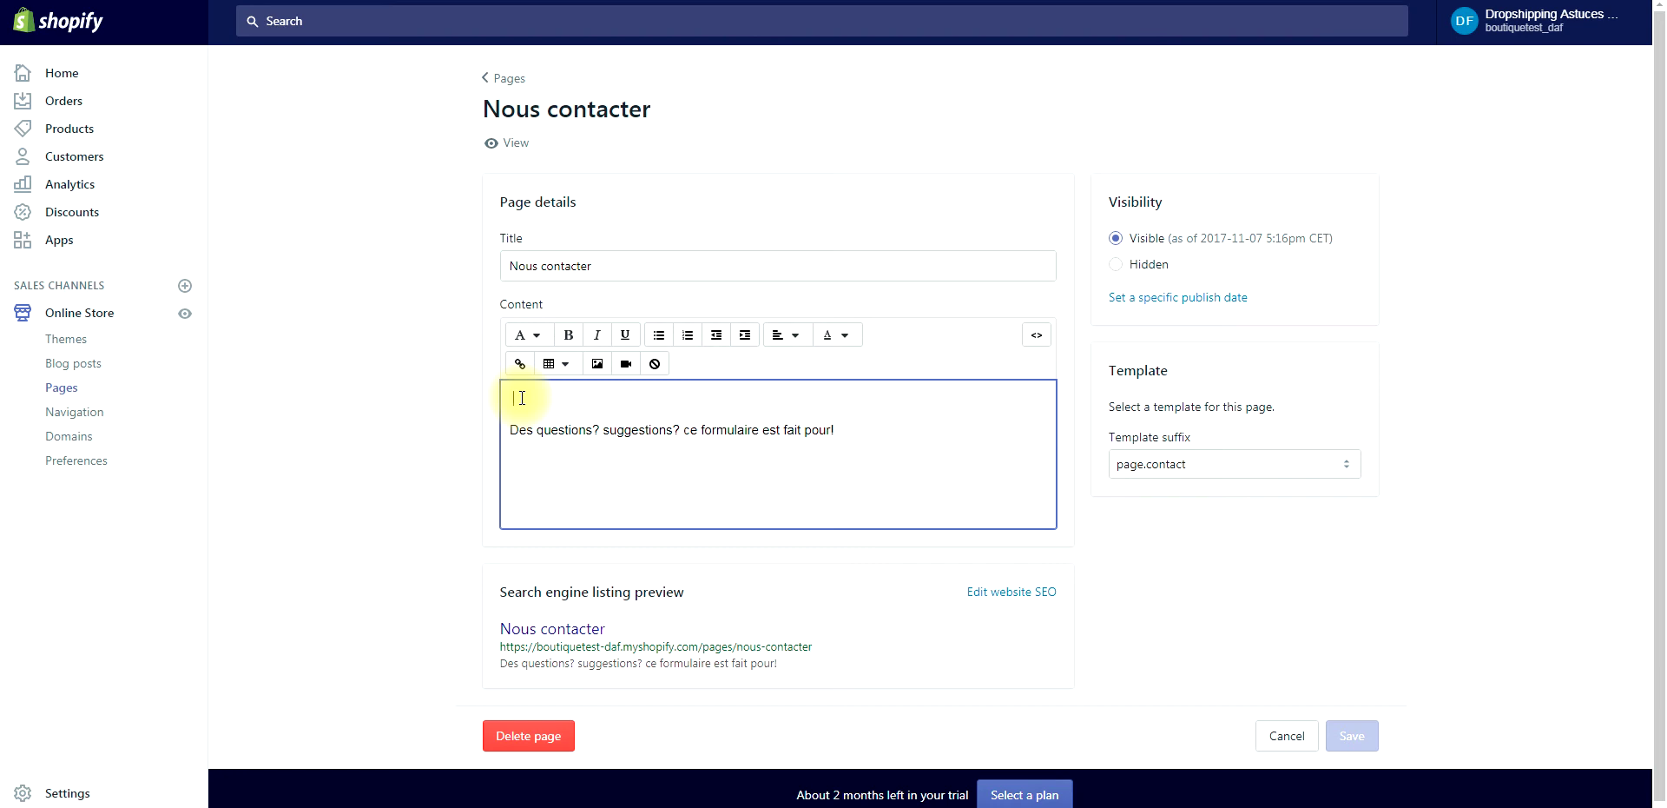
# View the Nous contacter page with its contact form on the storefront, and return to the page editor
pyautogui.click(515, 146)
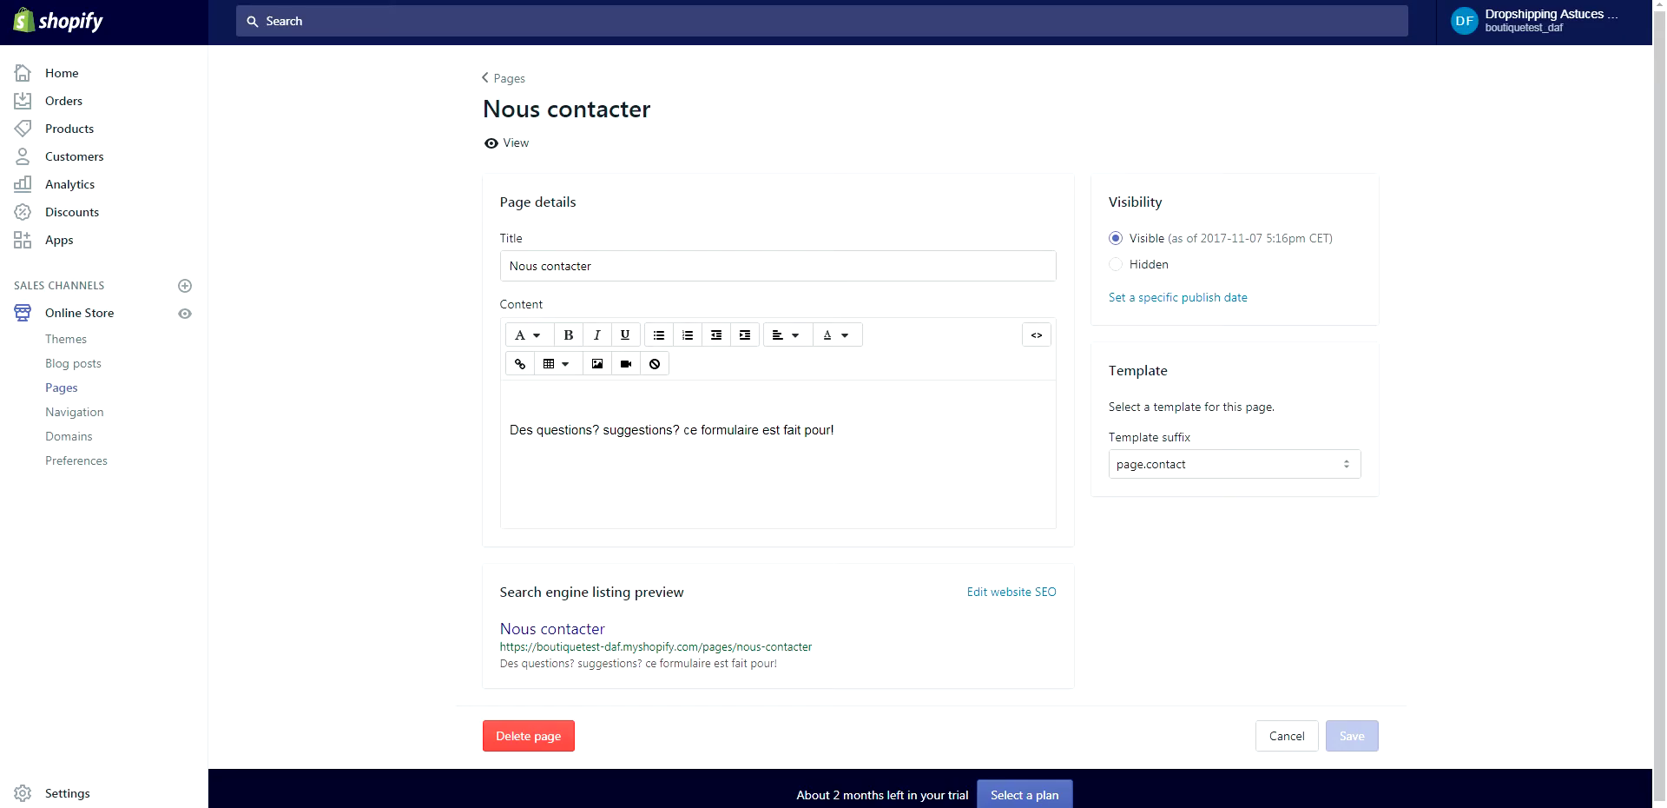
pyautogui.click(560, 398)
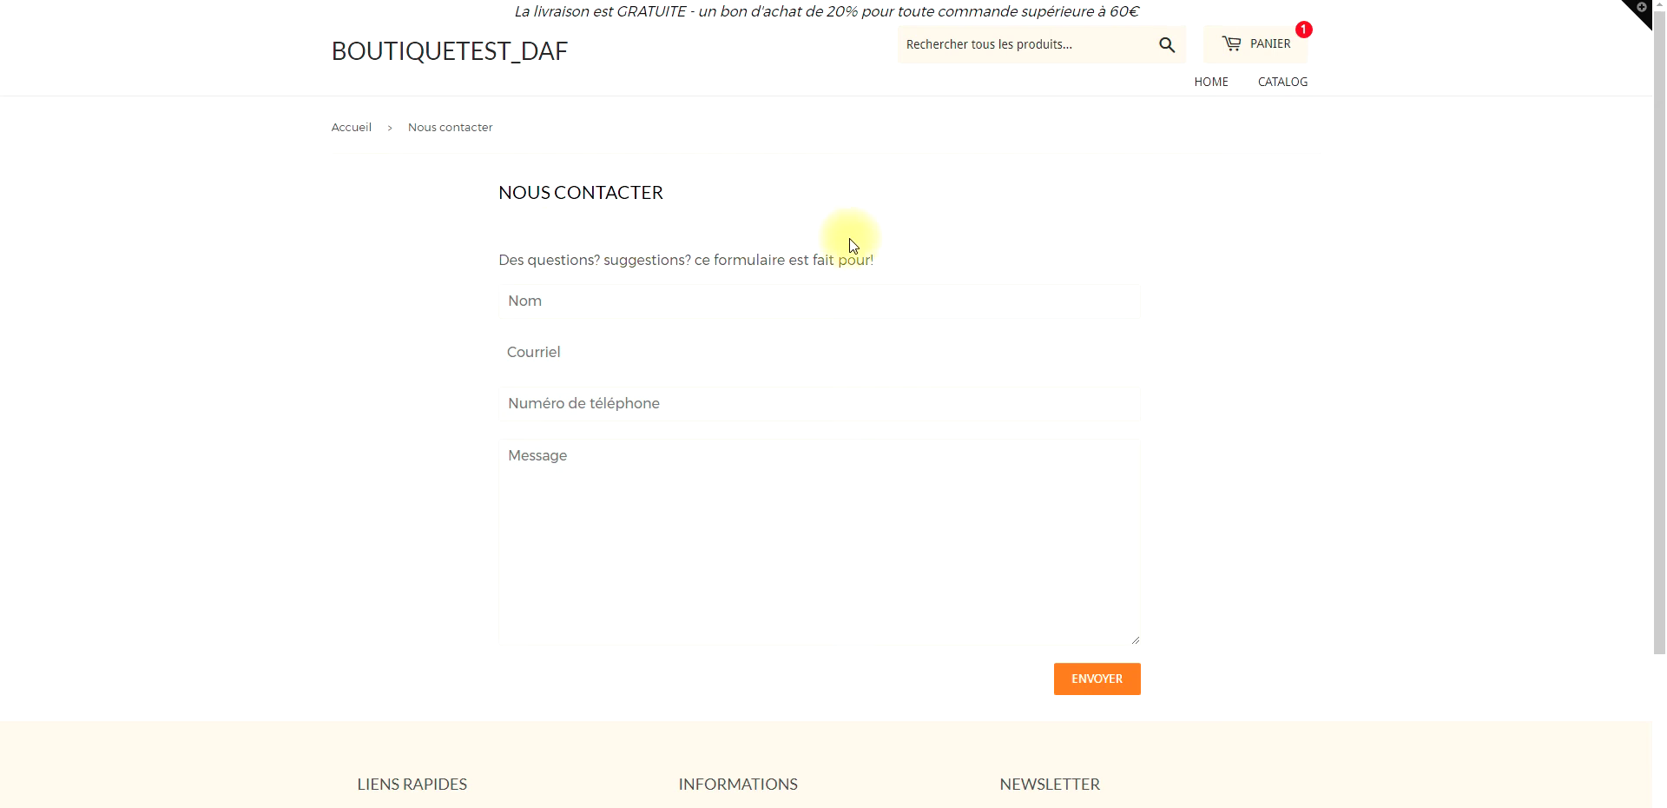
pyautogui.hotkey('ctrl', 'Tab')
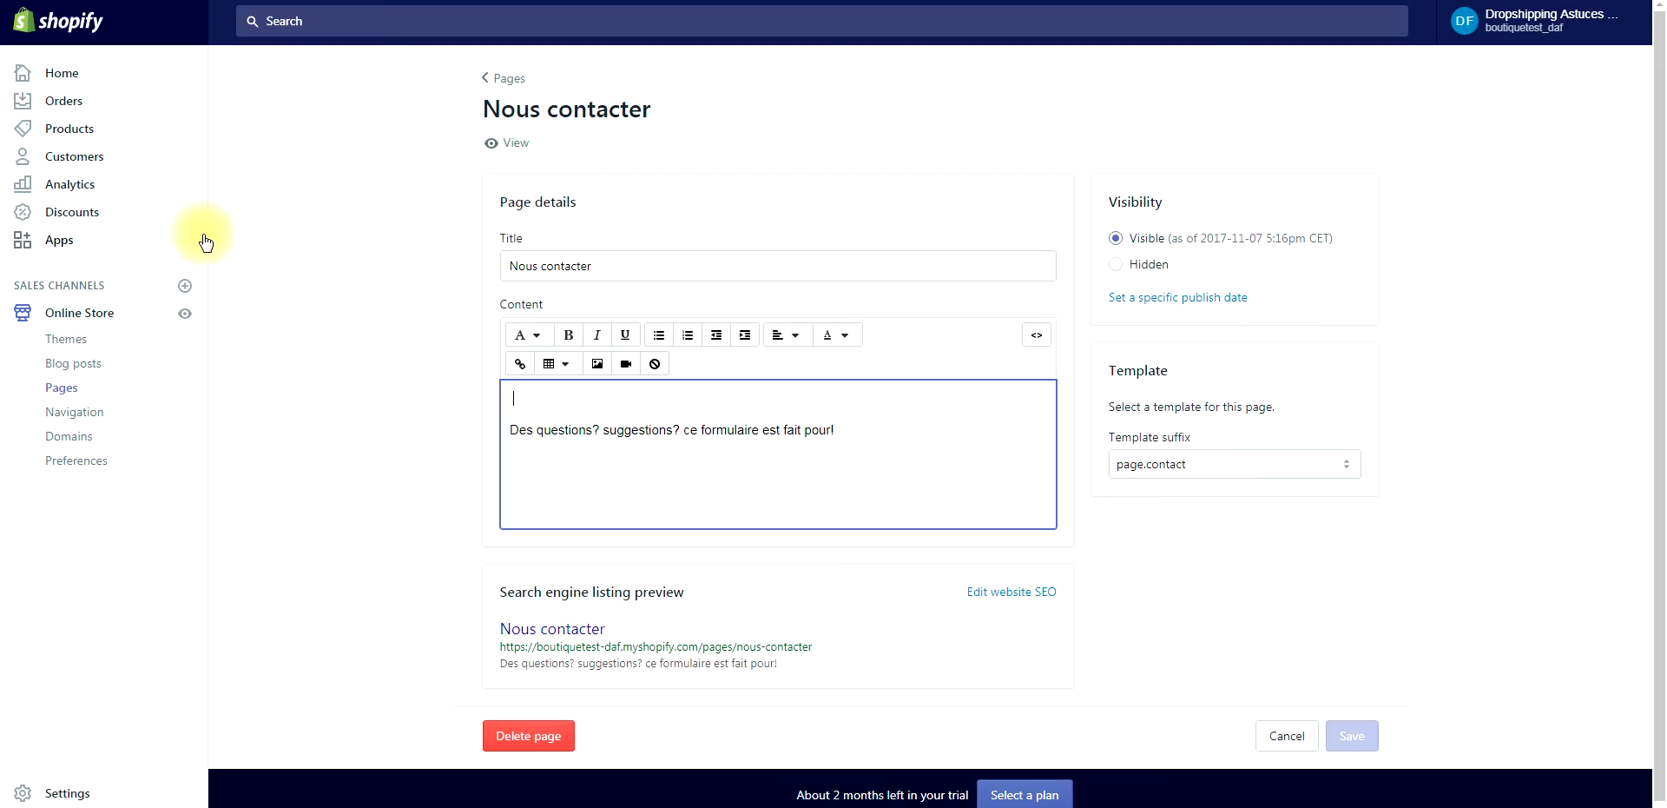
# Return to the store admin's home page and dismiss the Windows colour scheme dialog without choosing an option
pyautogui.click(97, 320)
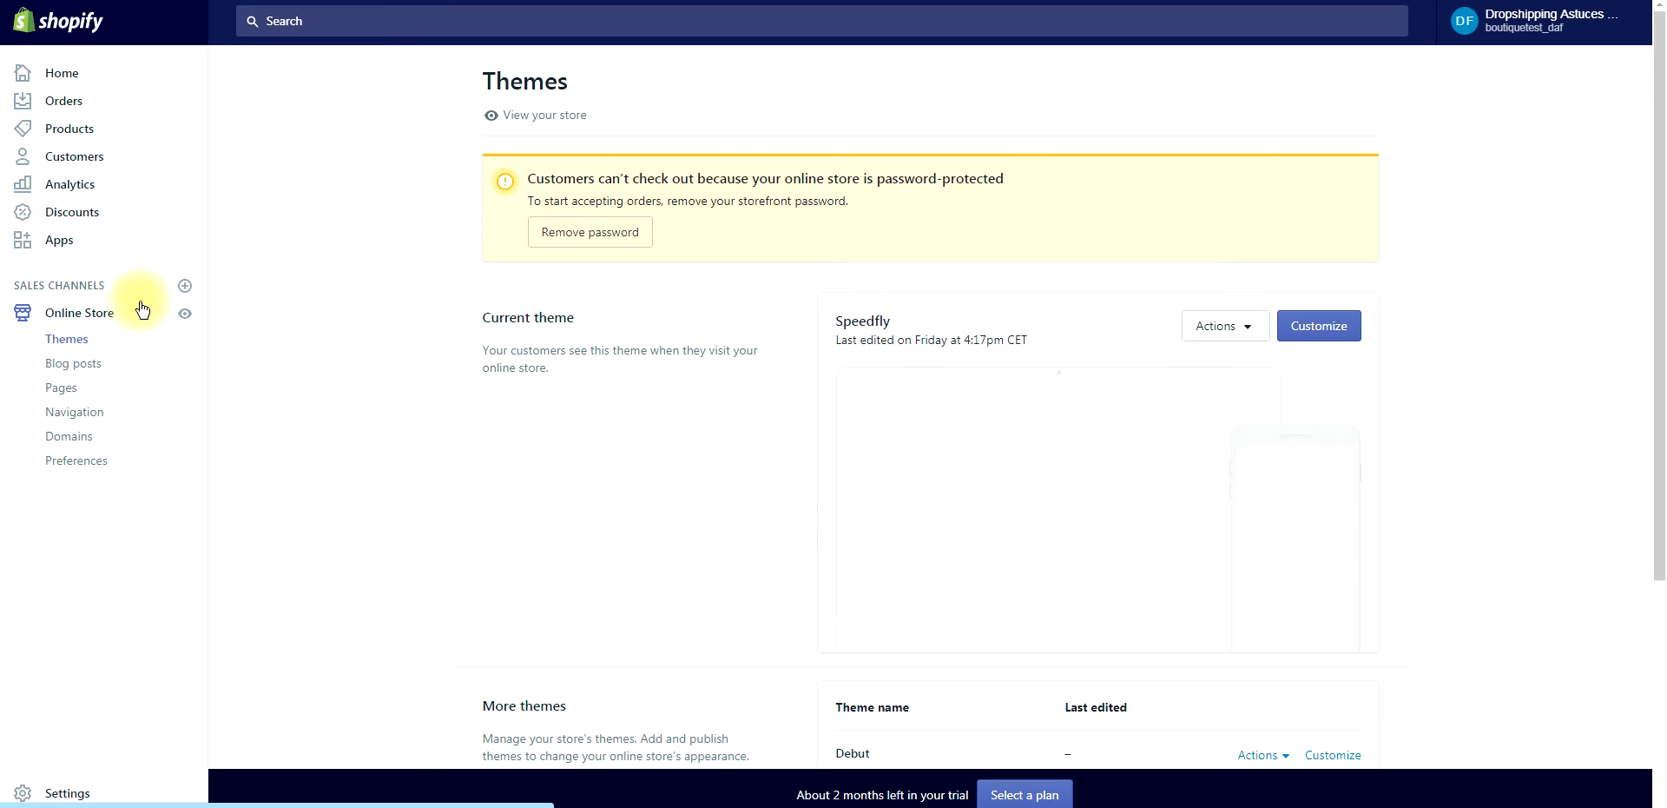
pyautogui.click(60, 73)
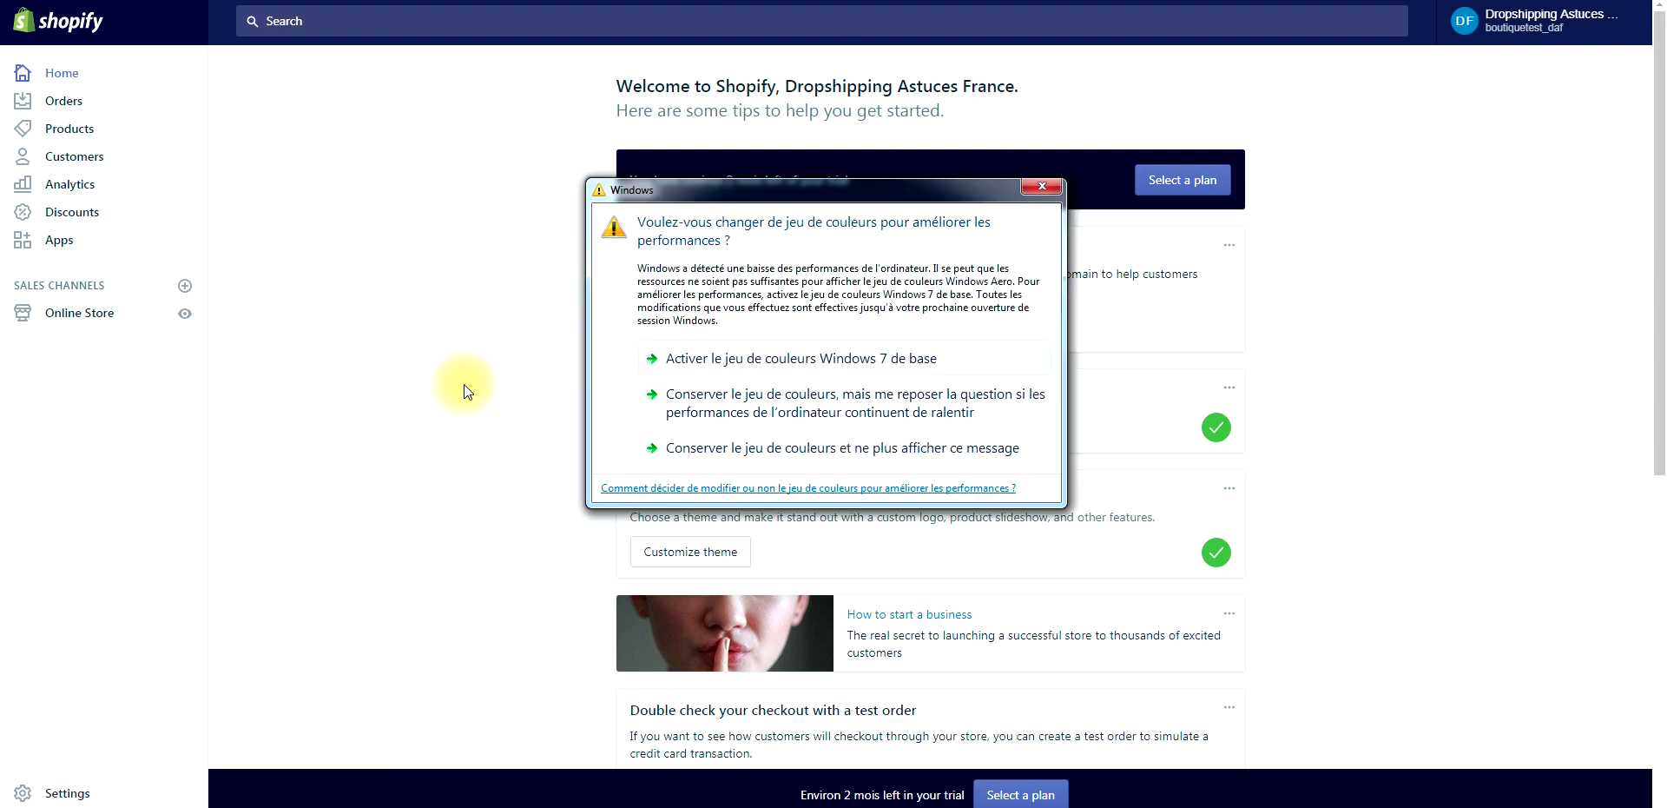
pyautogui.click(1047, 185)
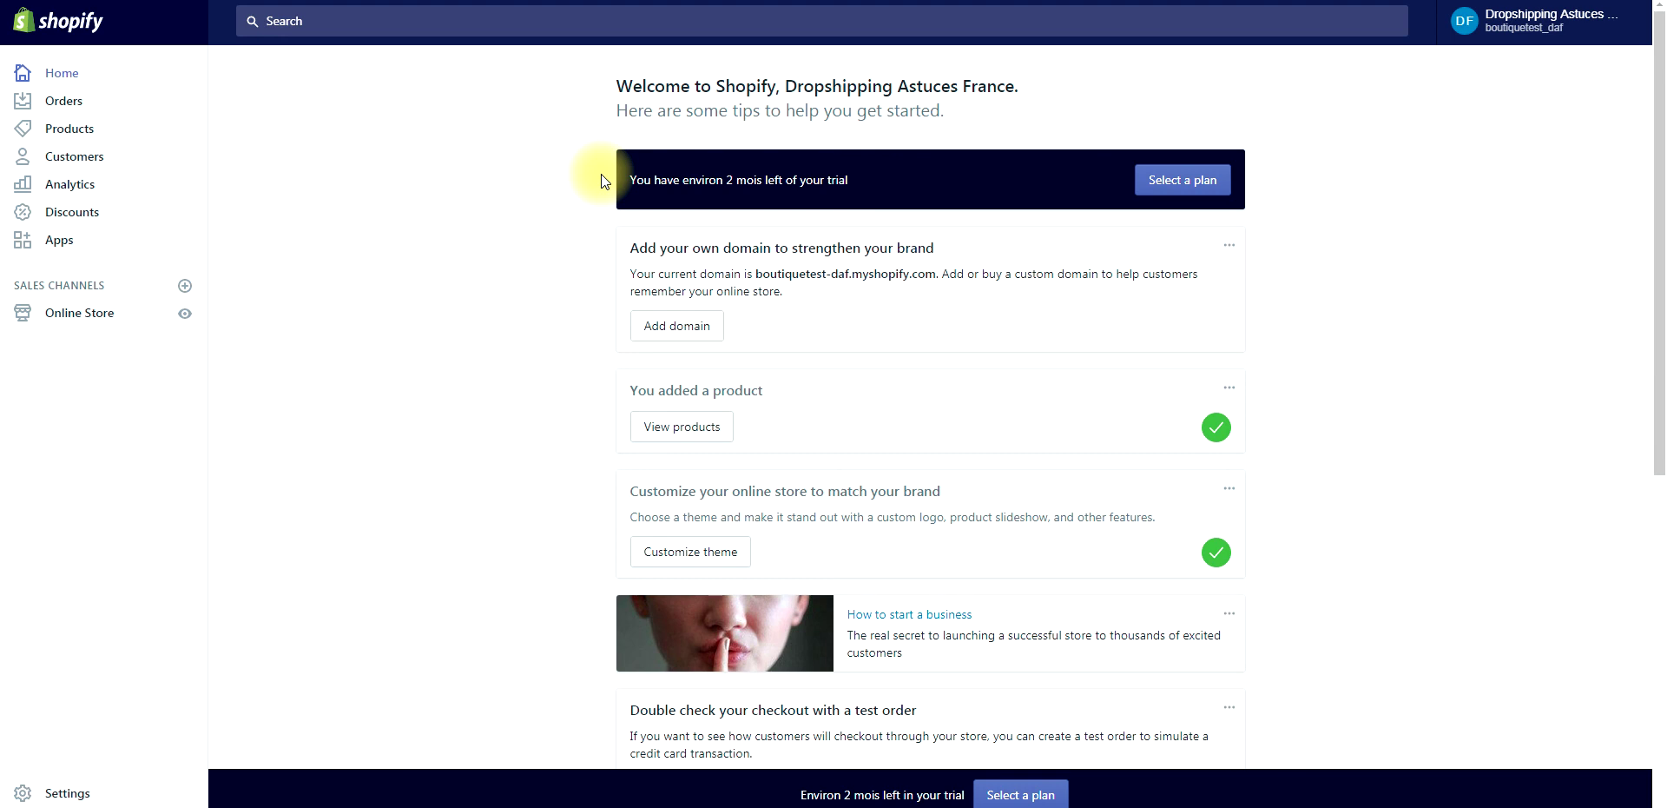
pyautogui.scroll(-3, 565, 238)
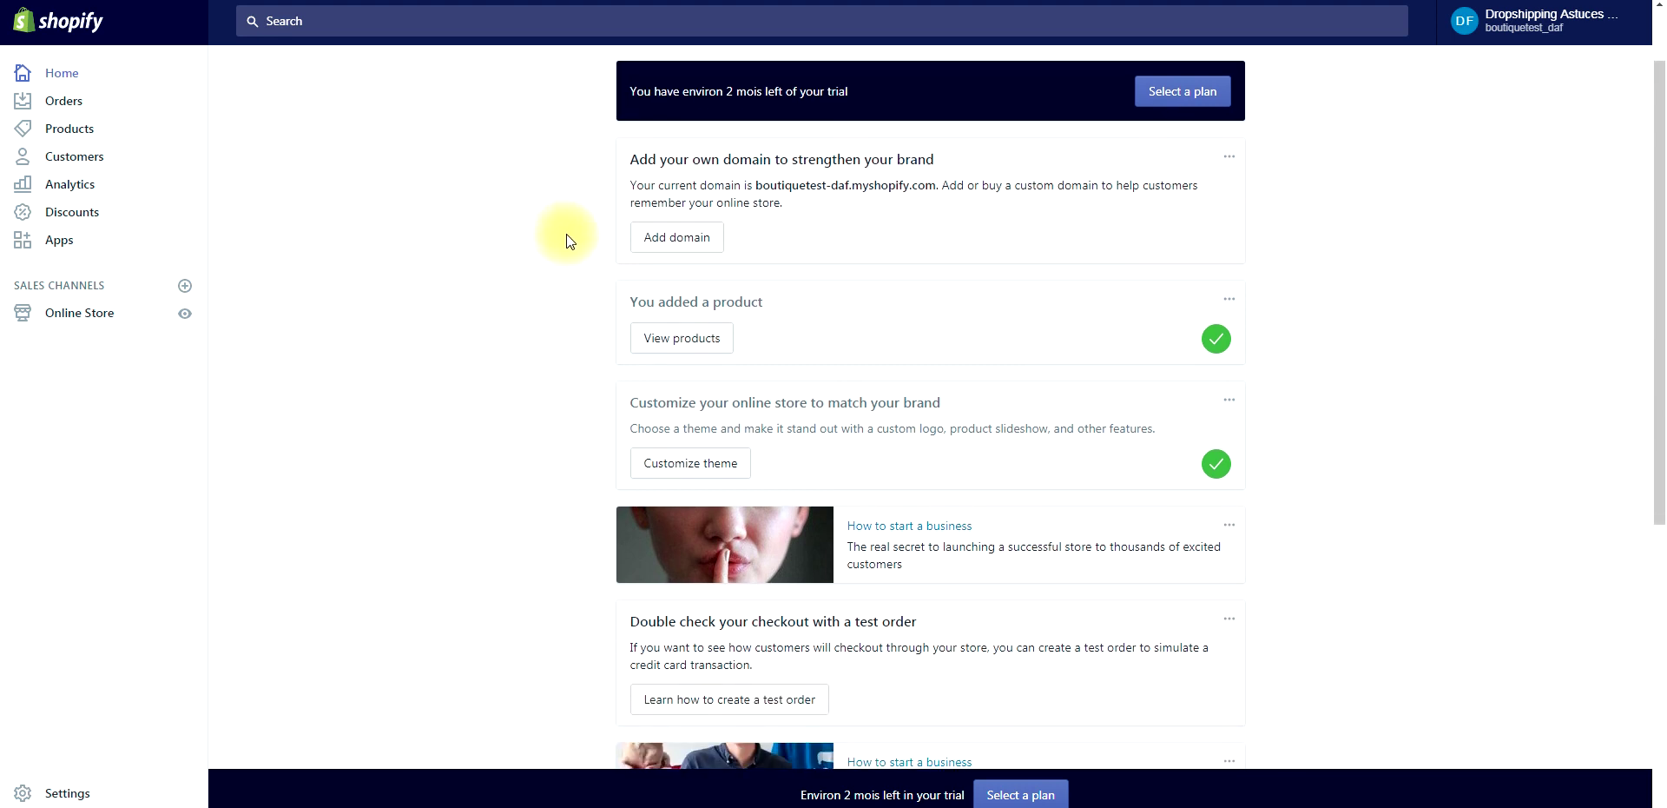
pyautogui.scroll(-2, 569, 318)
pyautogui.scroll(4, 570, 318)
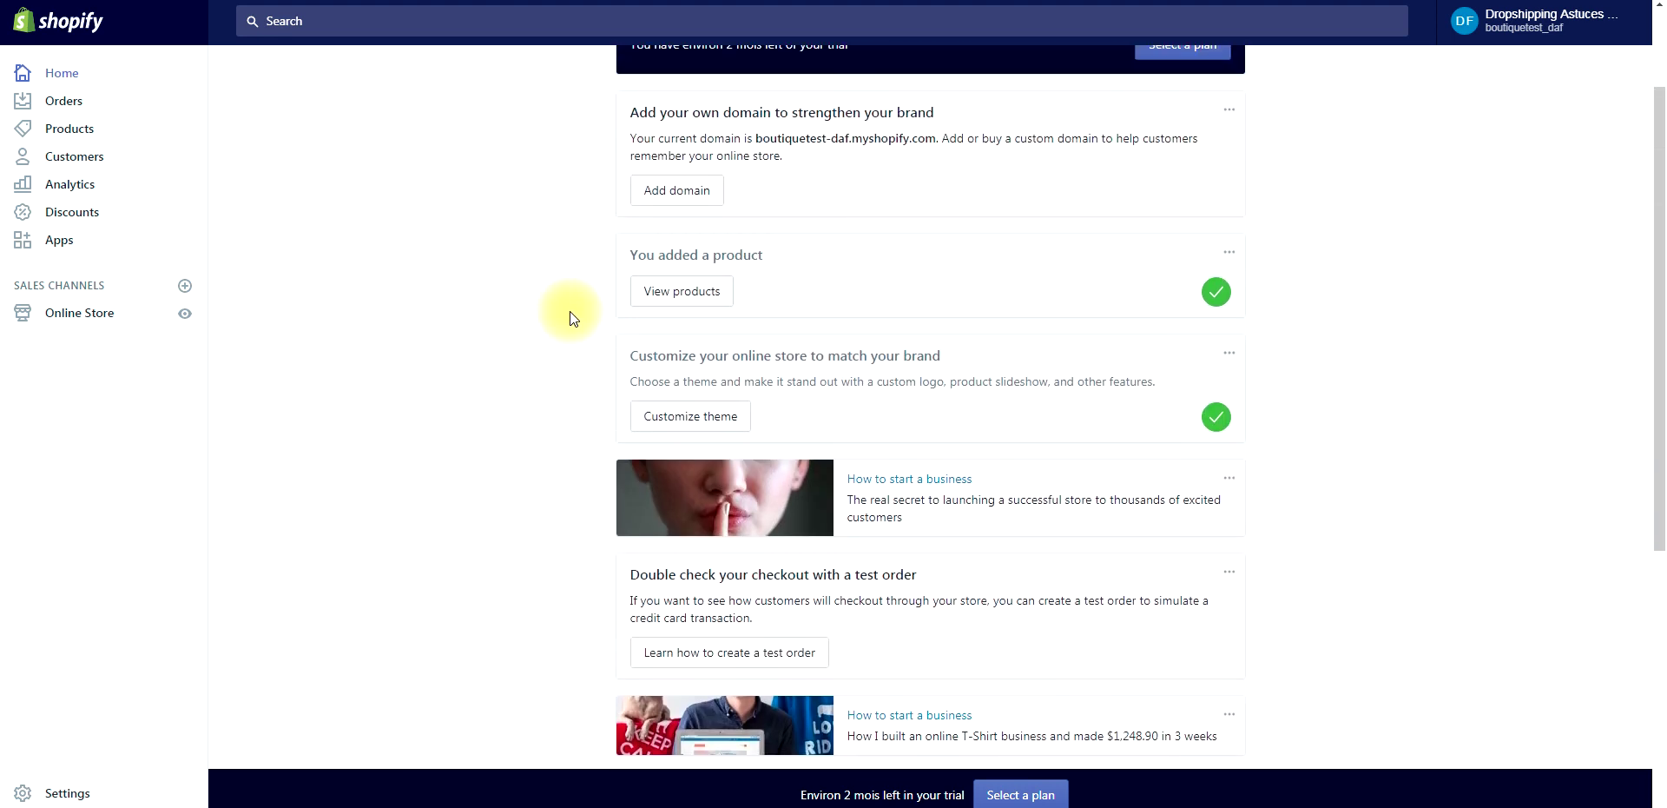